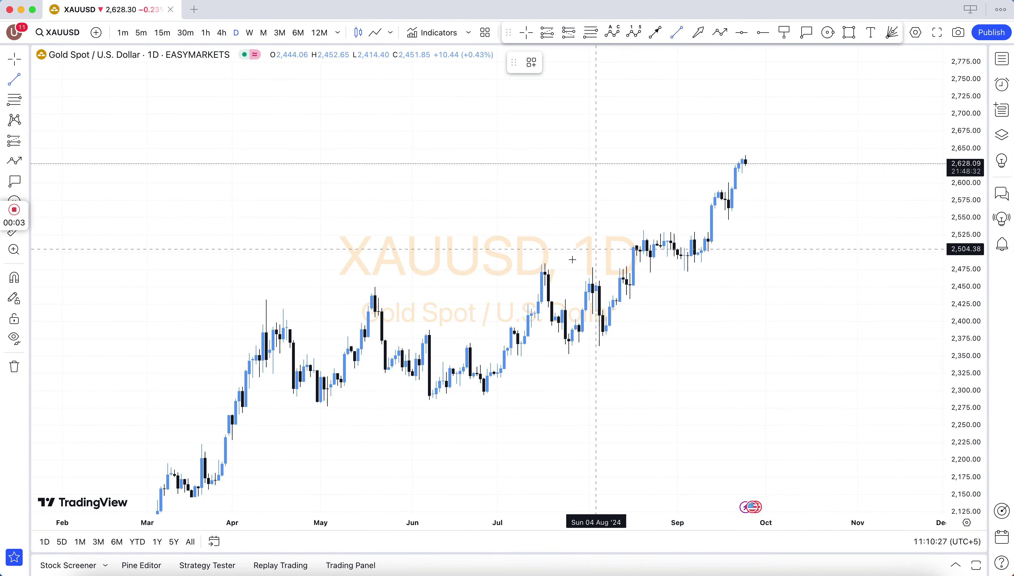
Draw level trend lines from the 16 July high to mid-August at about 2,484 and from 19 May to 21 July at about 2,450.
left_click(541, 264)
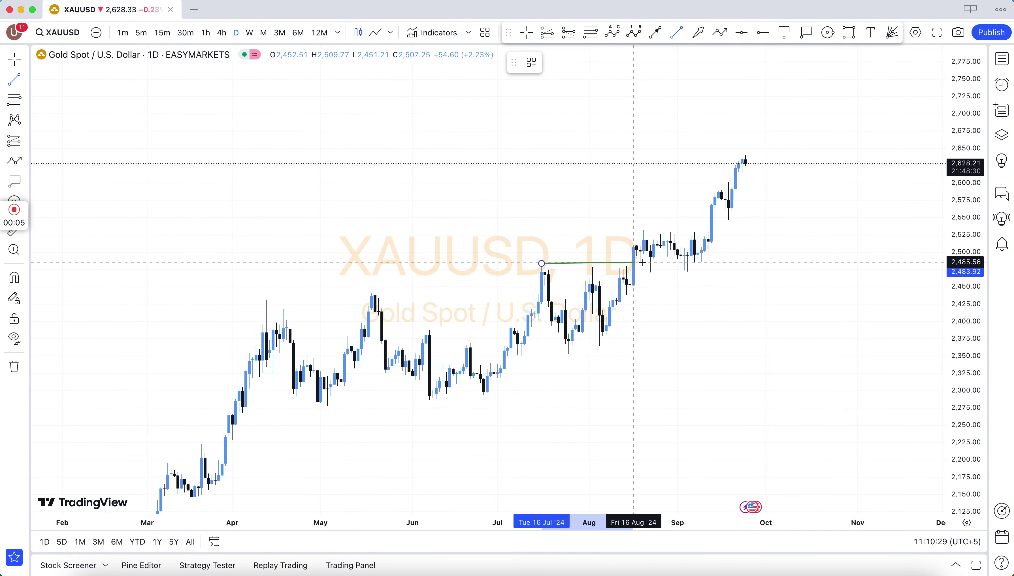
left_click(642, 263)
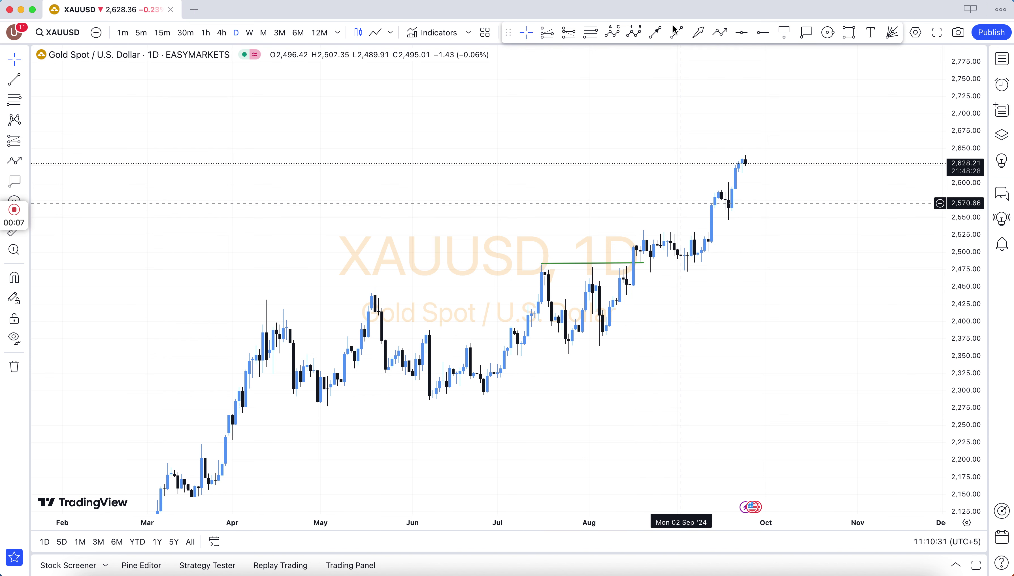
left_click(371, 287)
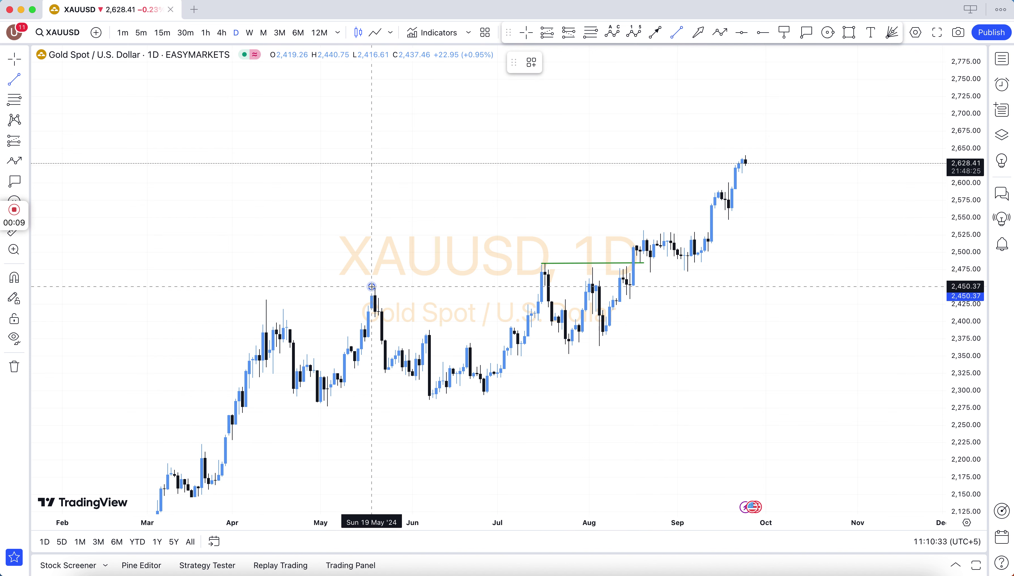
left_click(555, 286)
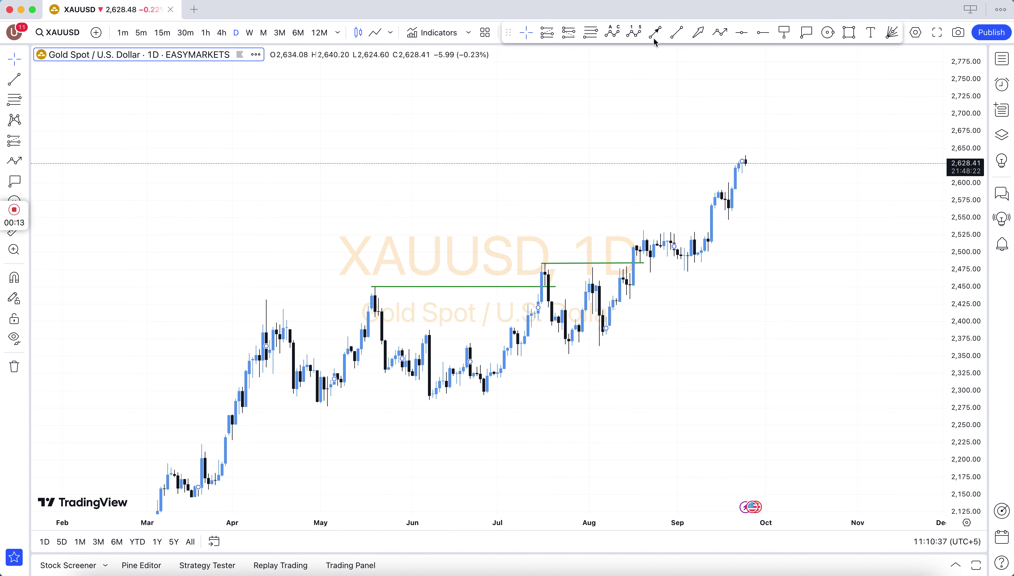
Draw a level trend line from the mid-April high to 17 May at about 2,431.
left_click(676, 35)
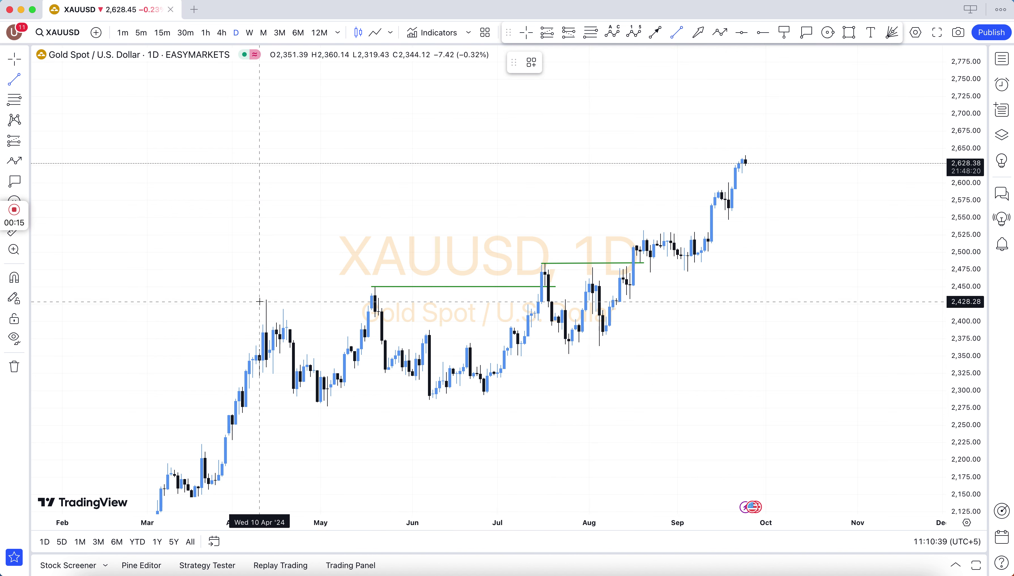
left_click(269, 300)
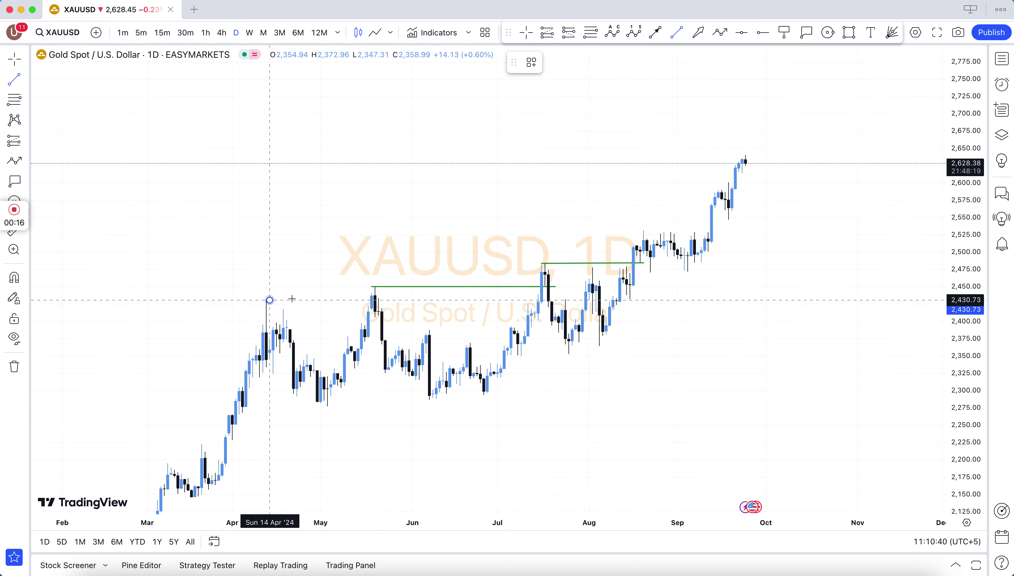
left_click(370, 301)
left_click(449, 300)
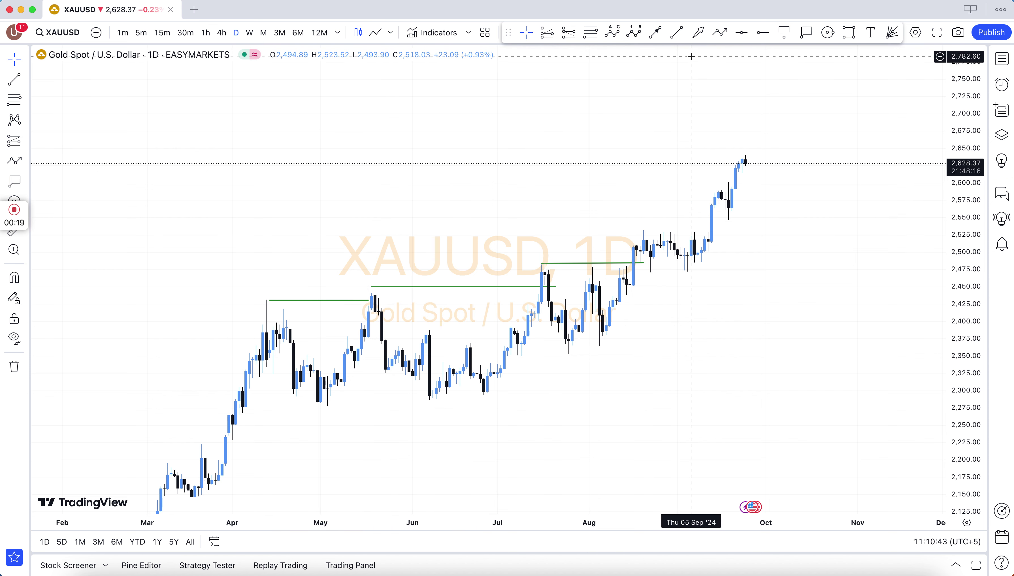
Label the trend line at the mid-July high "HBO".
left_click(584, 264)
left_click(584, 264)
type("HBO")
left_click(541, 230)
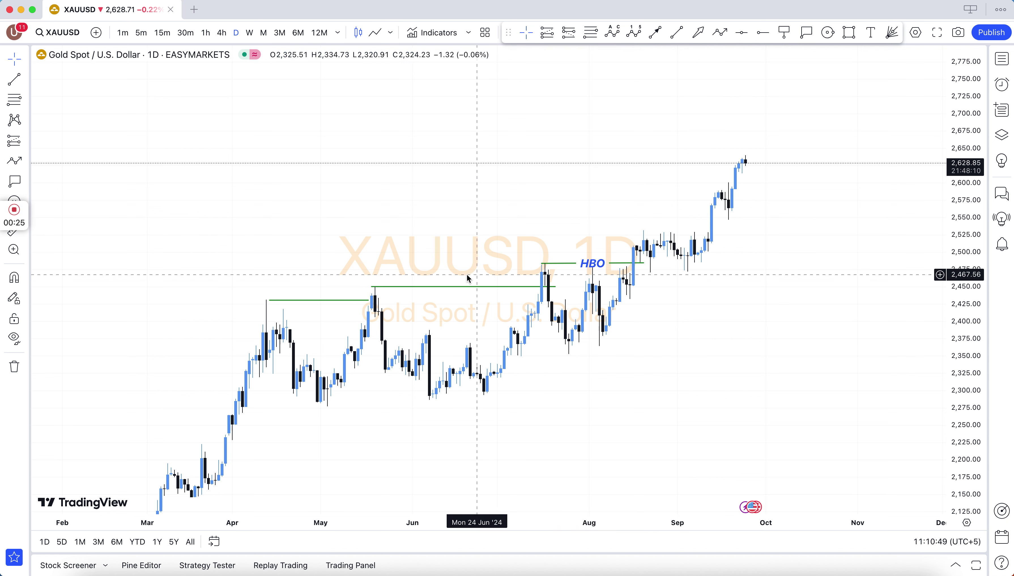
Label the trend lines at the May high and the April high "HBO".
left_click(458, 287)
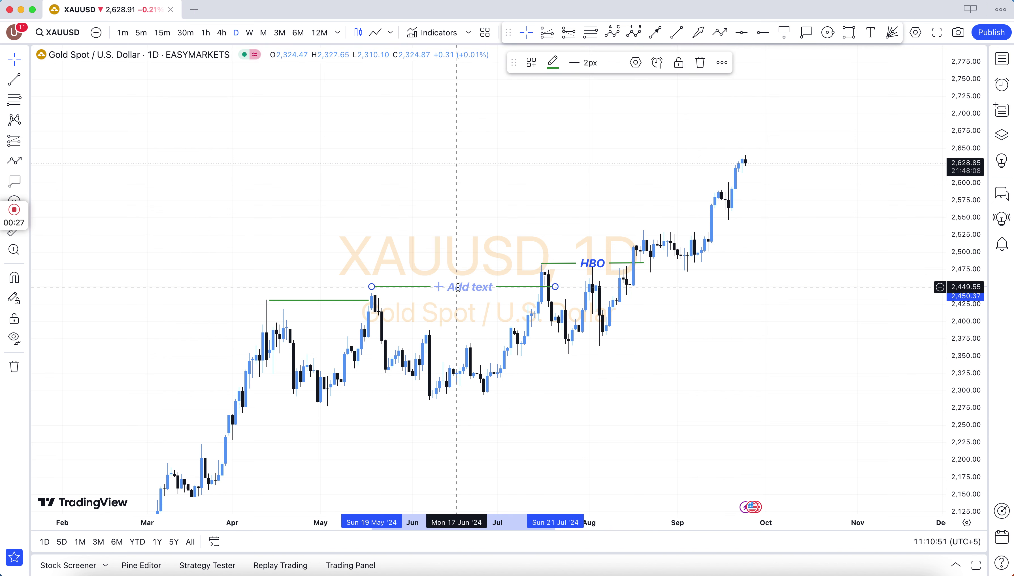
left_click(458, 286)
type("HBO")
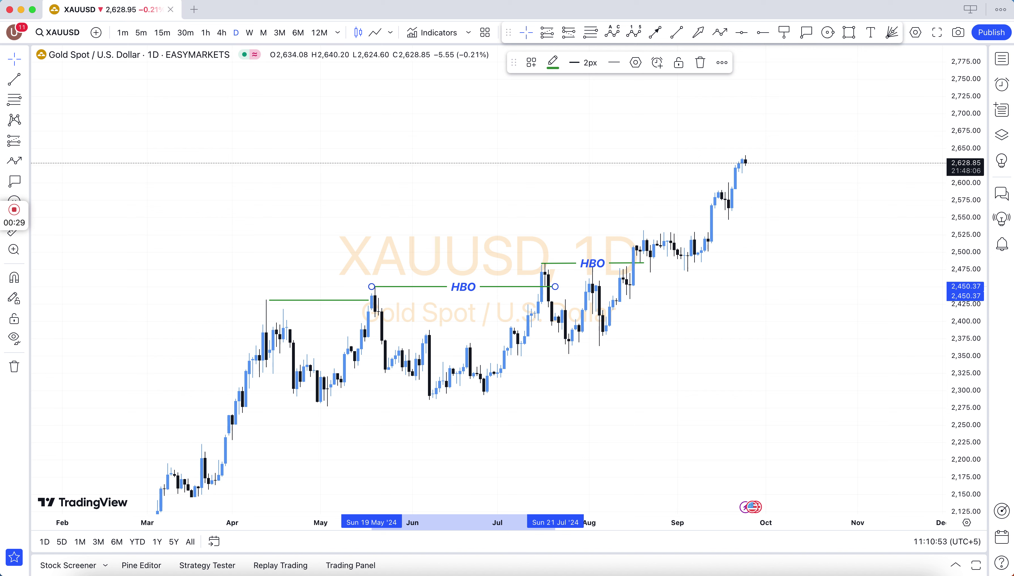
left_click(443, 226)
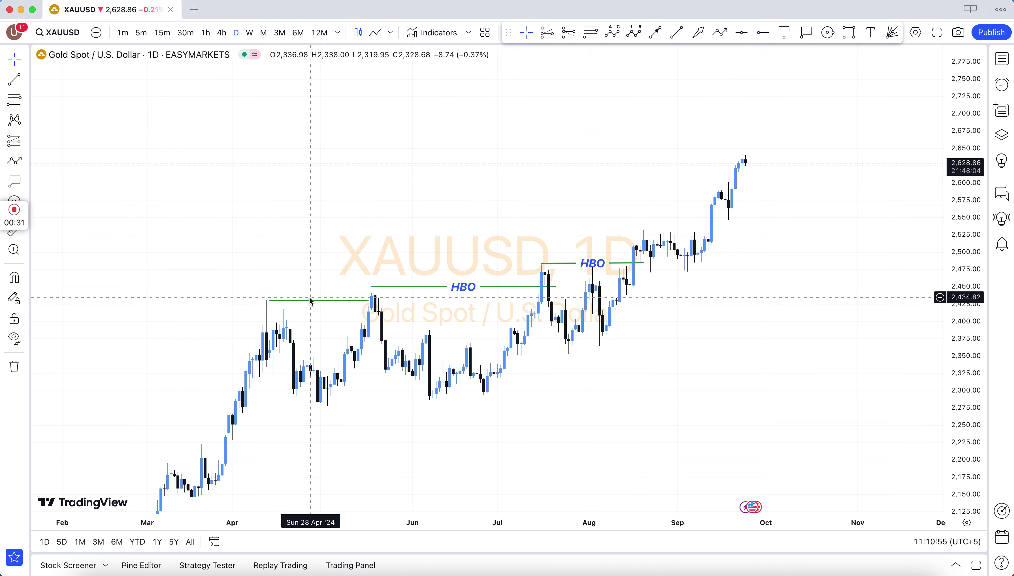
left_click(318, 300)
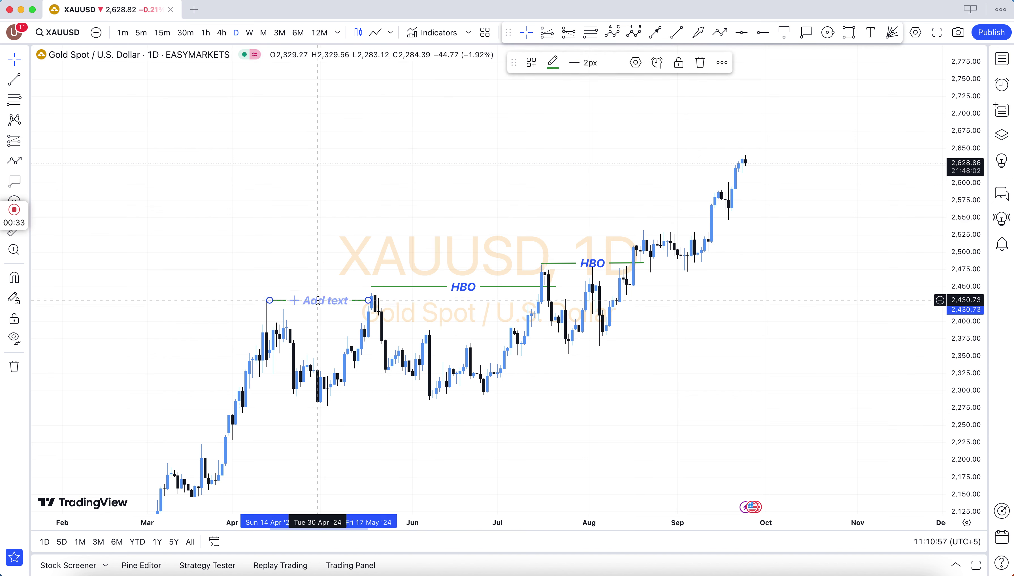
left_click(318, 301)
type("HBO")
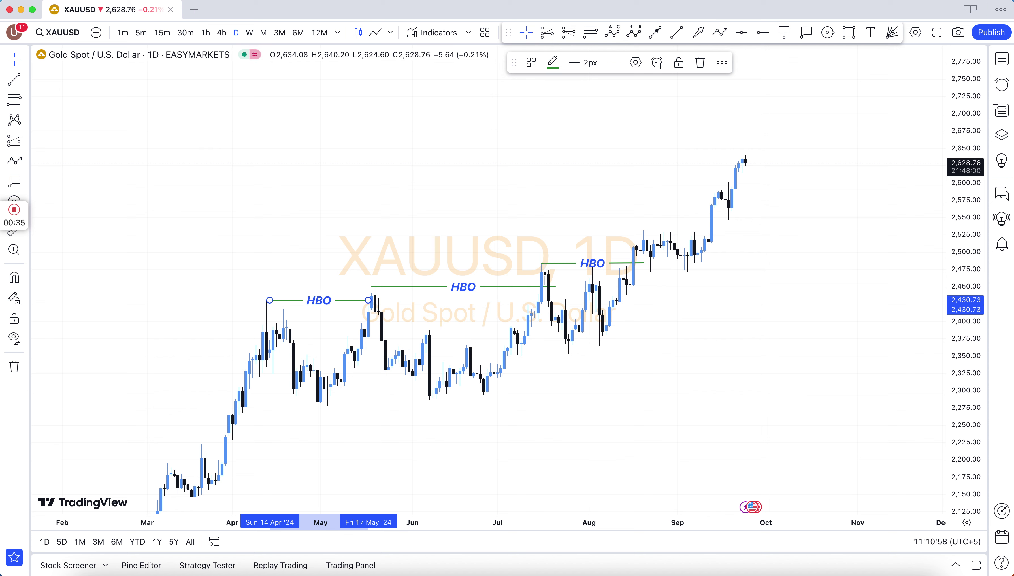
left_click(407, 195)
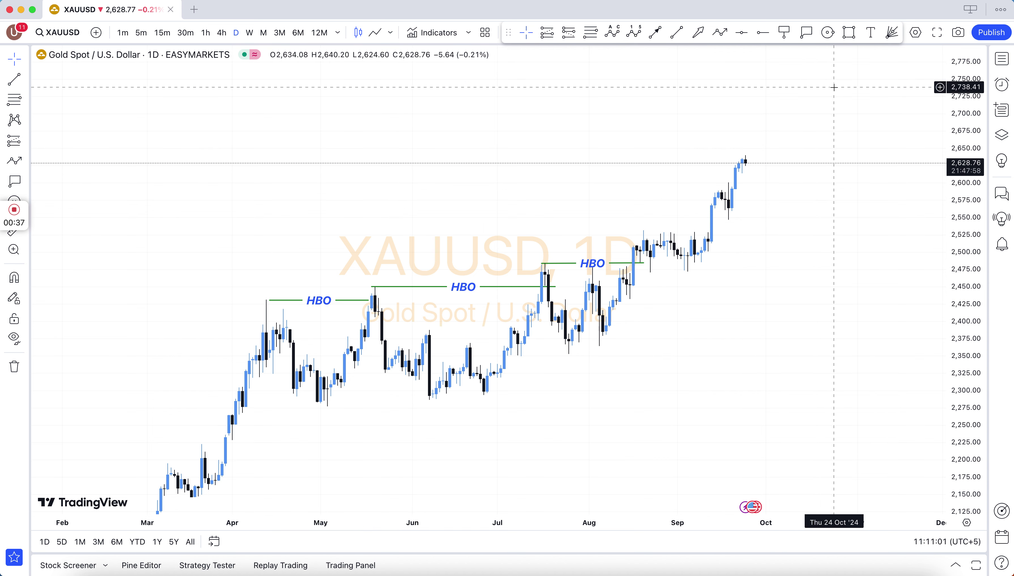
Draw a level trend line from the 19 August high to 20 September at about 2,533 and label it "HBO".
left_click(682, 32)
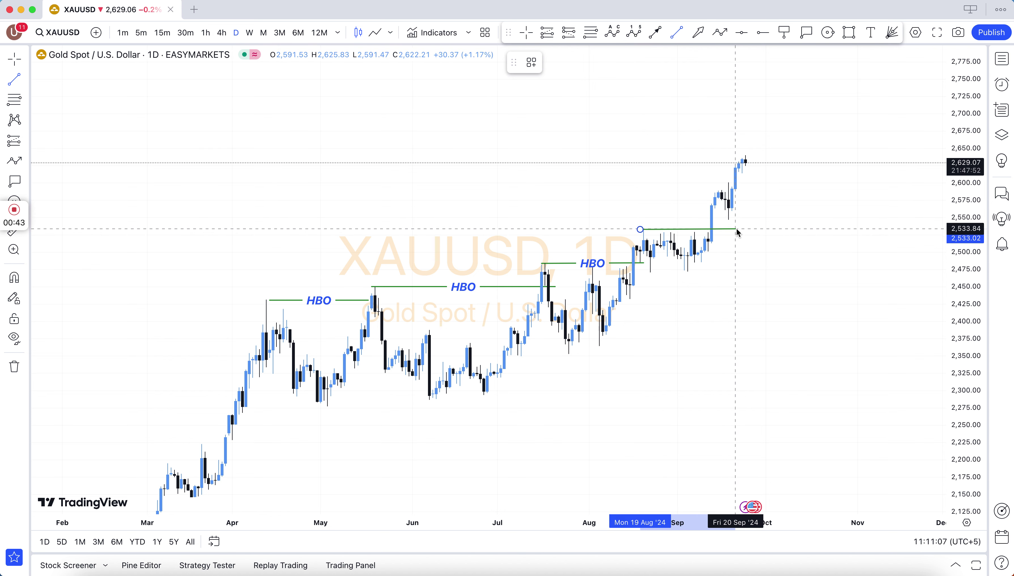
left_click(736, 229)
left_click(680, 229)
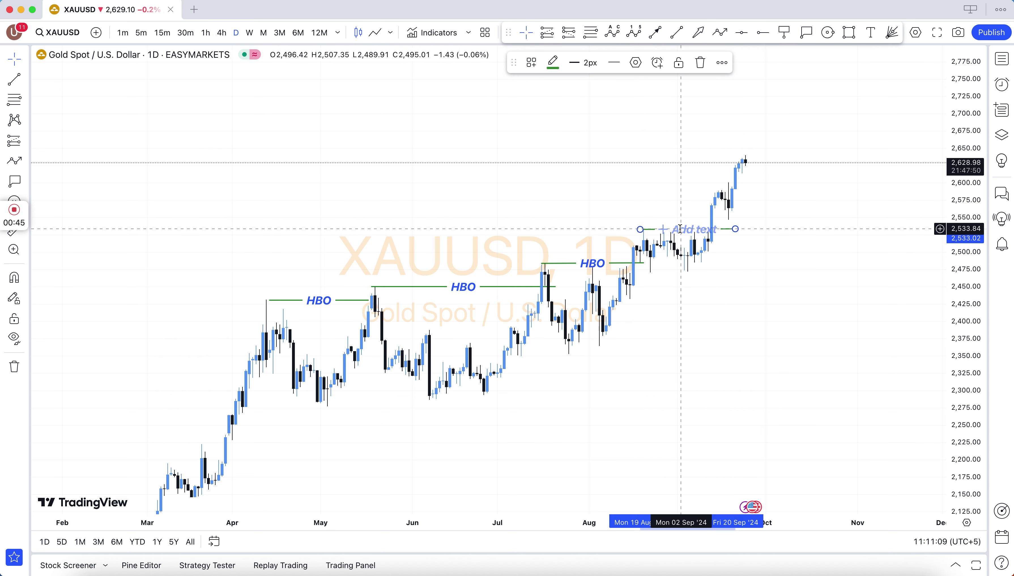
type("H")
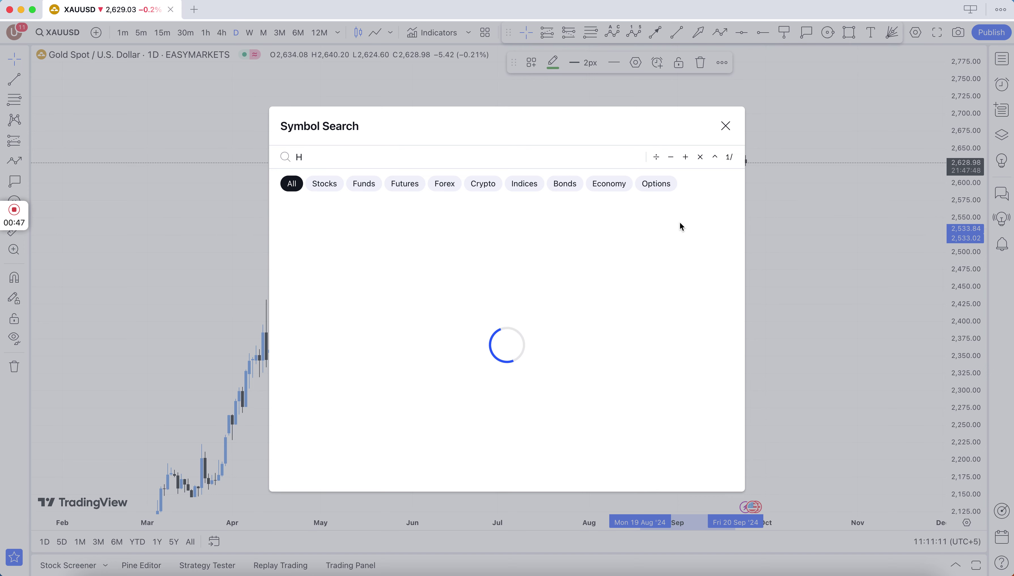
left_click(725, 126)
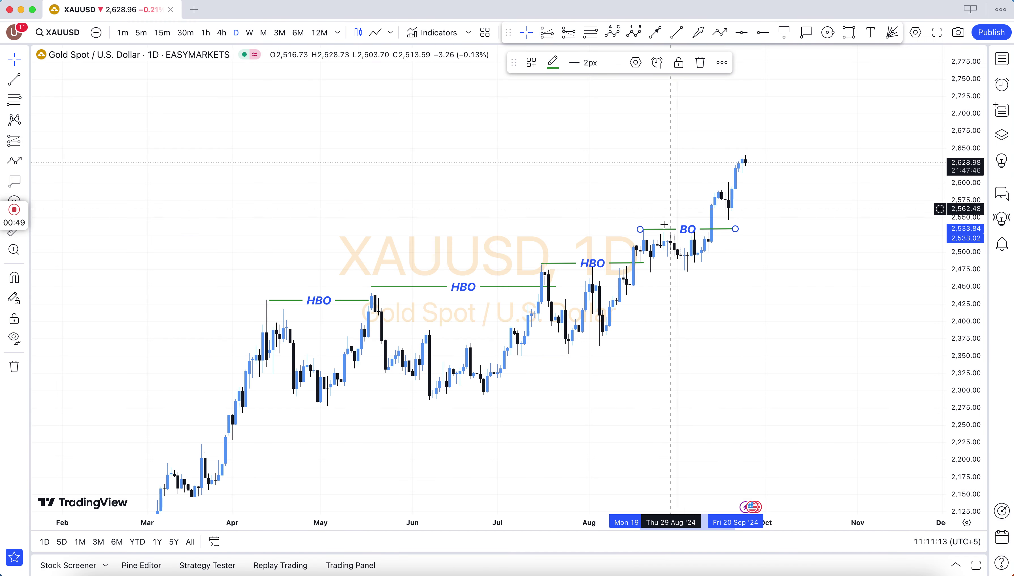
left_click(681, 228)
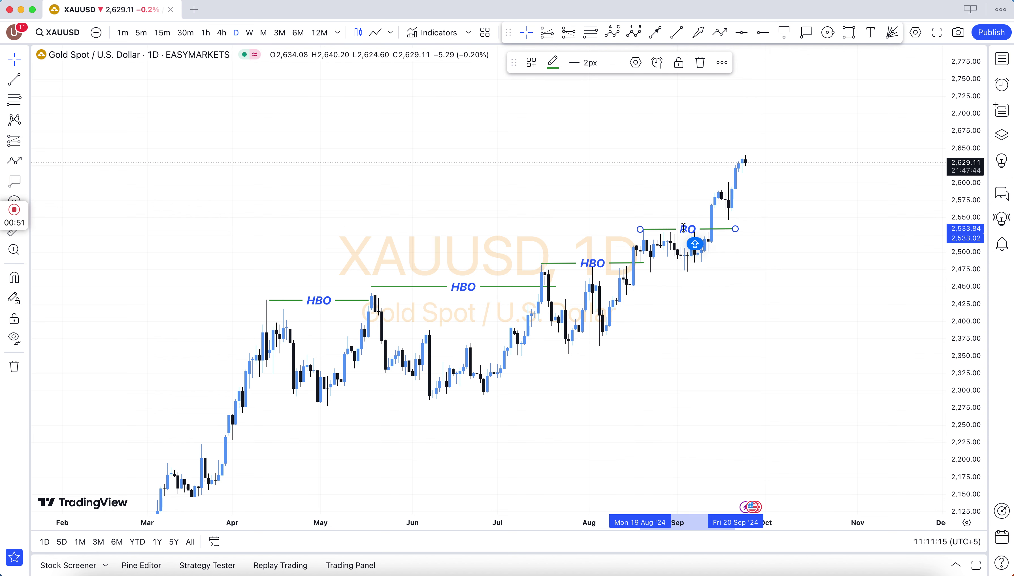
key("BackSpace")
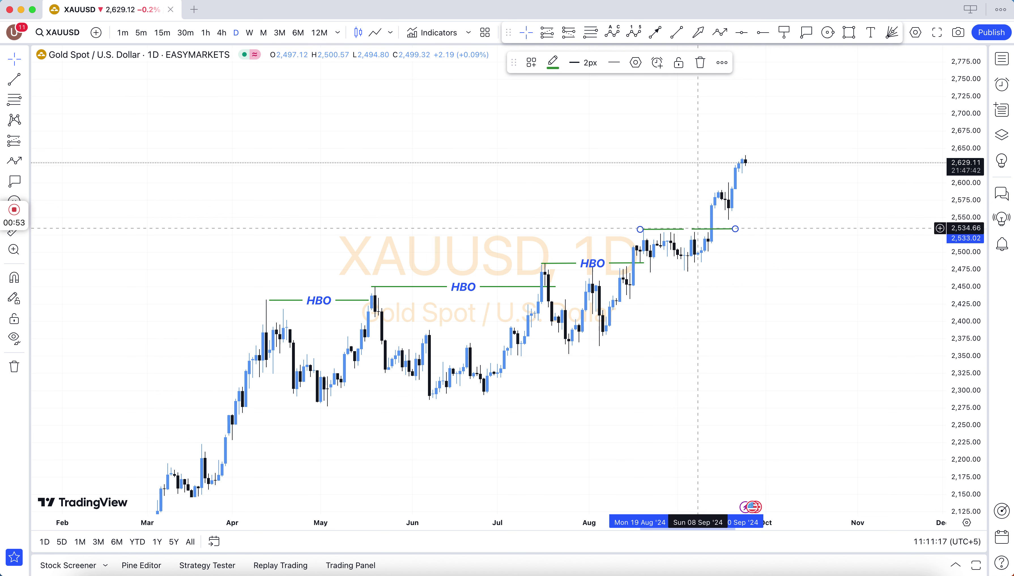
left_click(777, 257)
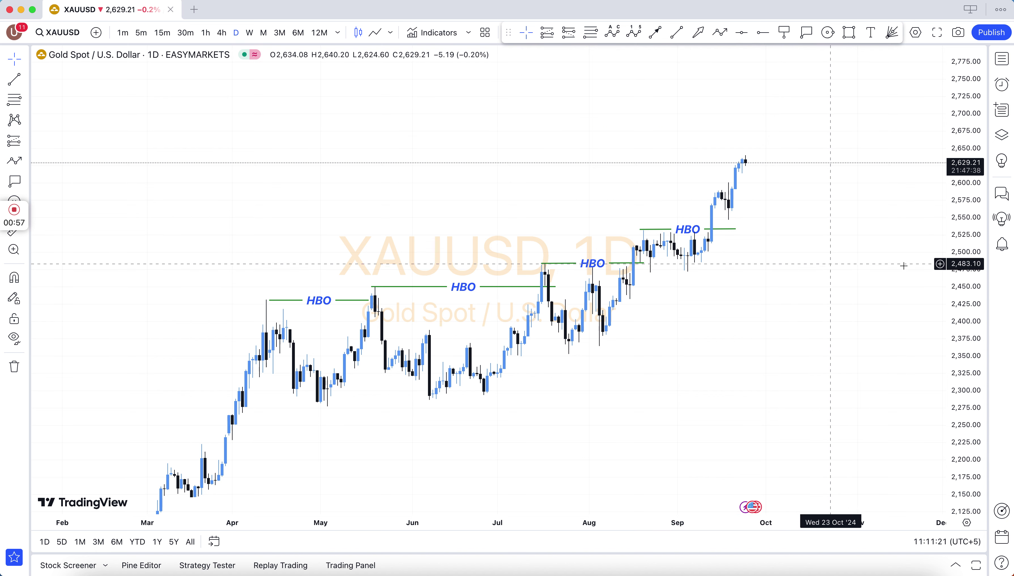
Draw a demand-zone rectangle from the mid-August low to late September, spanning about 2,432 to 2,452.
left_click(854, 37)
left_click_drag(629, 298, 755, 285)
left_click(821, 239)
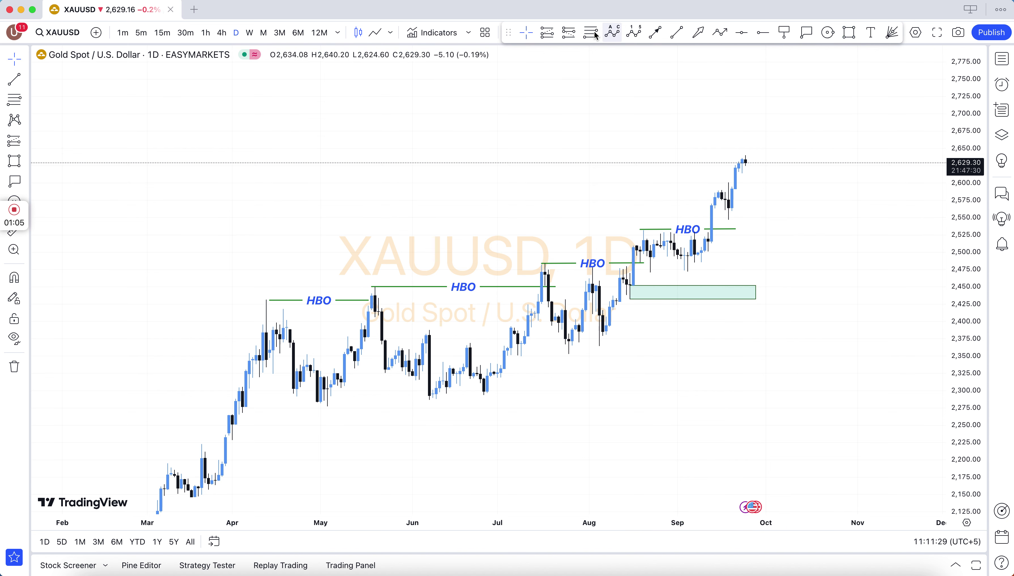
Draw a Fibonacci retracement from the mid-August low to 10 September at about 2,570 and place a horizontal ray on its 1.618 level.
left_click(626, 301)
left_click(760, 35)
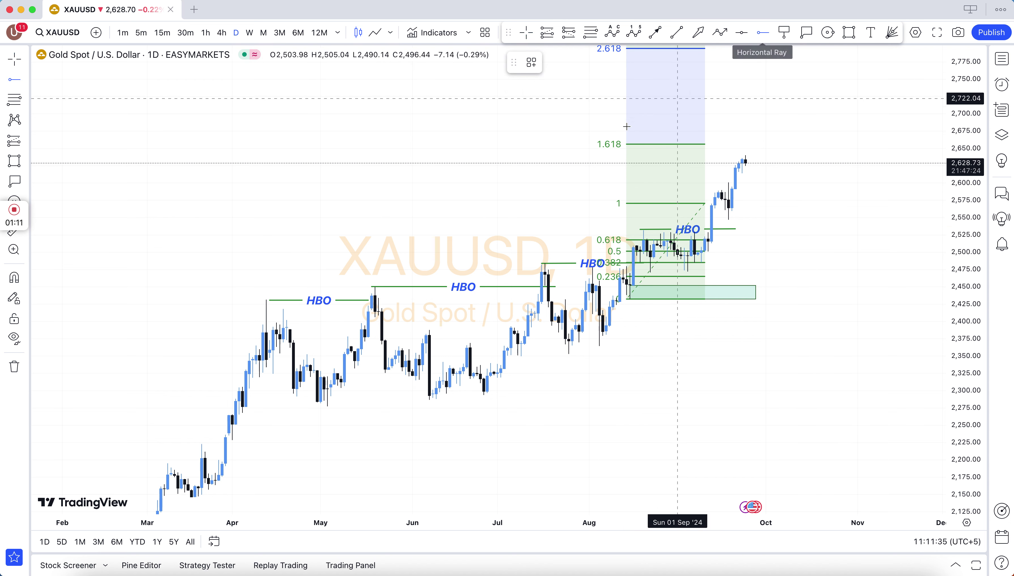
left_click(619, 144)
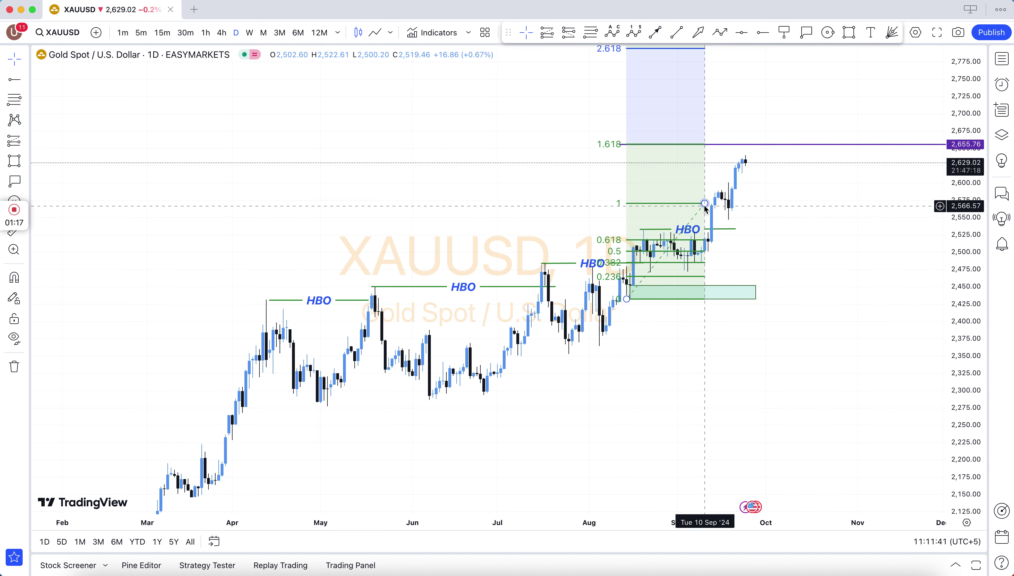
Move the Fibonacci's upper anchor to 16 September at about 2,567 and realign the horizontal ray with the 1.618 level at 2,650.85.
left_click_drag(704, 206, 722, 208)
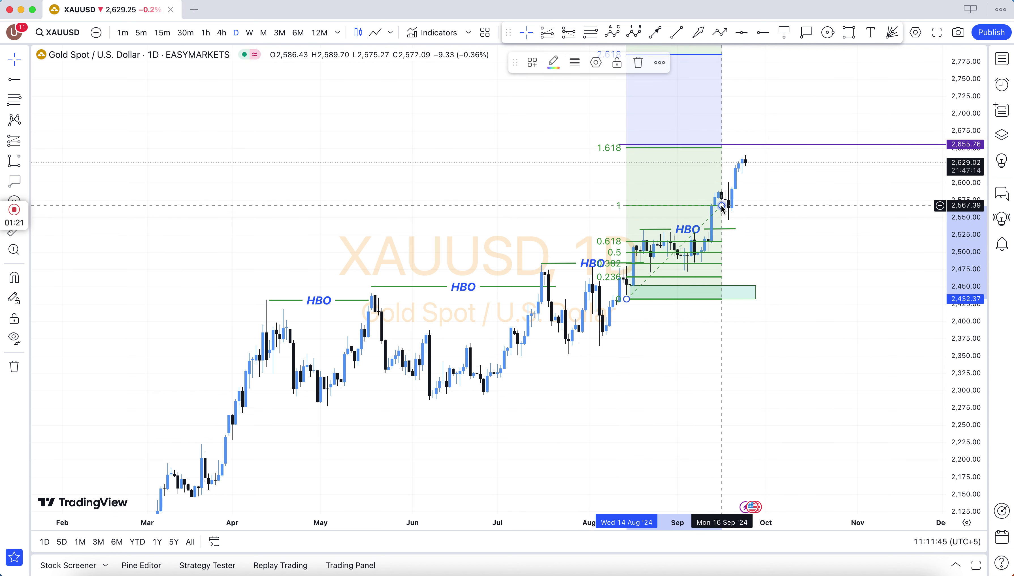
left_click(810, 170)
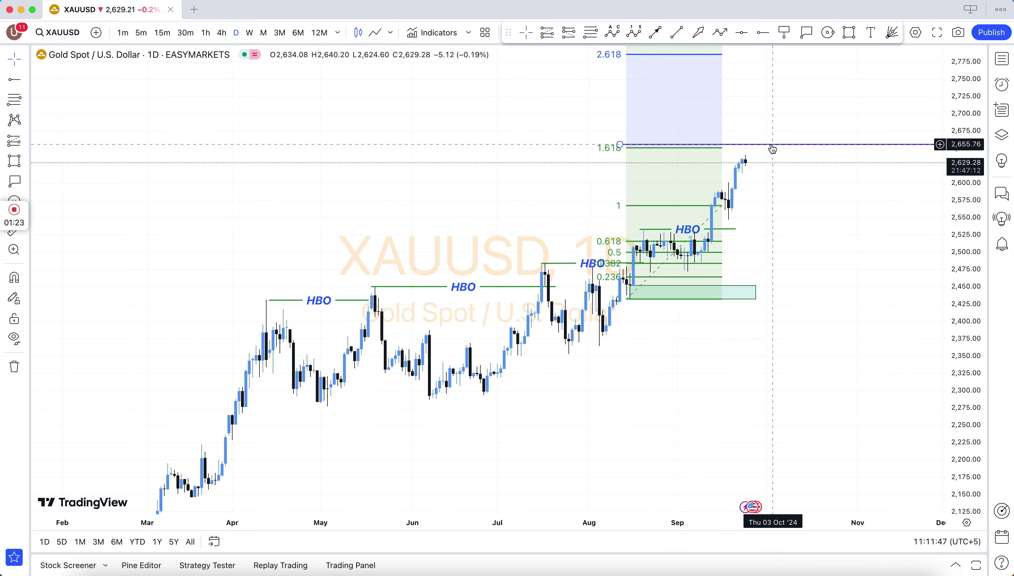
left_click(772, 146)
left_click_drag(772, 152, 770, 149)
left_click(803, 109)
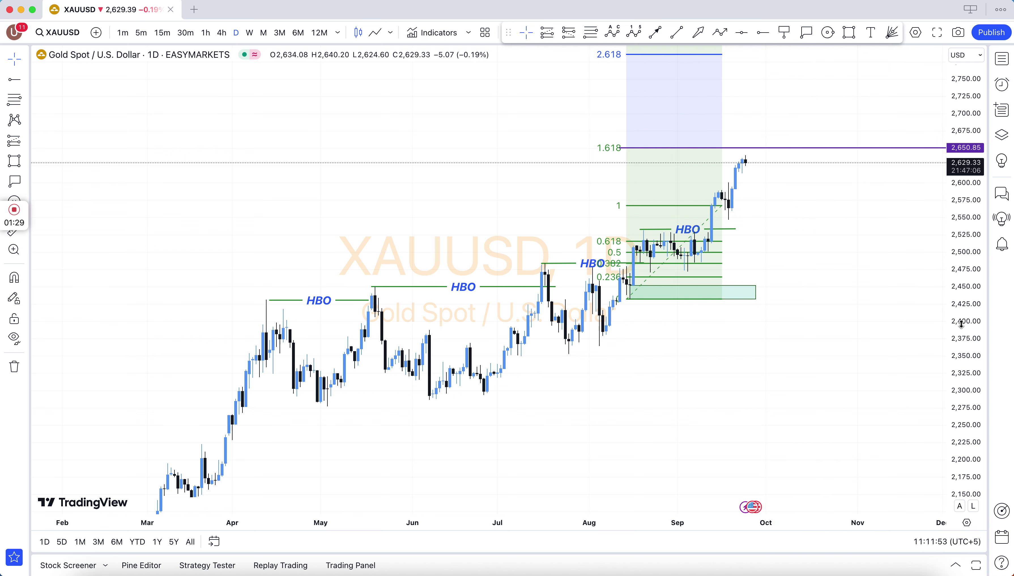
Draw a rectangle from 11 September to mid-October below the September breakout, spanning about 2,500 to 2,517.
left_click_drag(966, 246, 824, 274)
left_click_drag(758, 341, 714, 350)
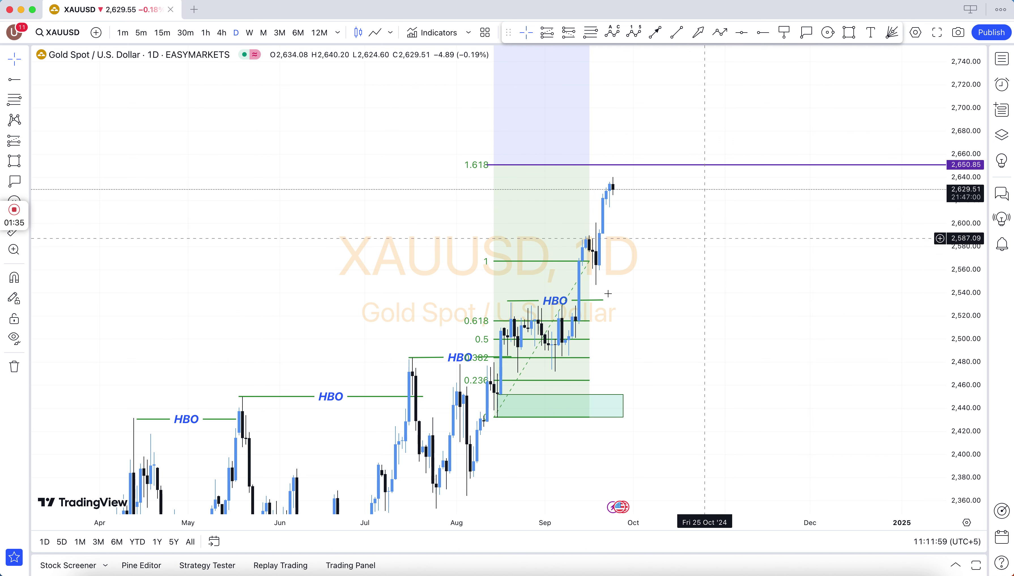
left_click(583, 340)
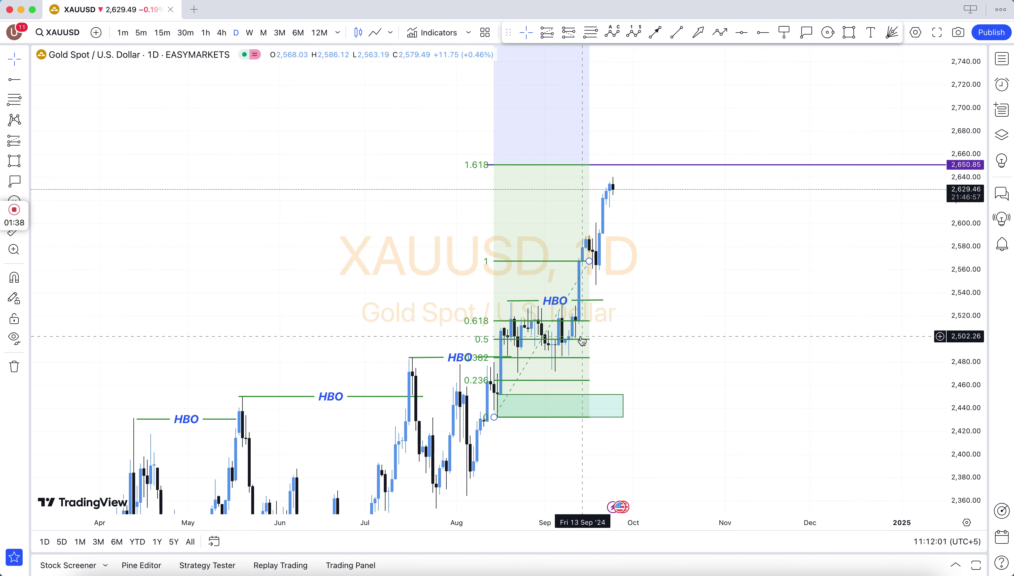
left_click(846, 35)
left_click(575, 338)
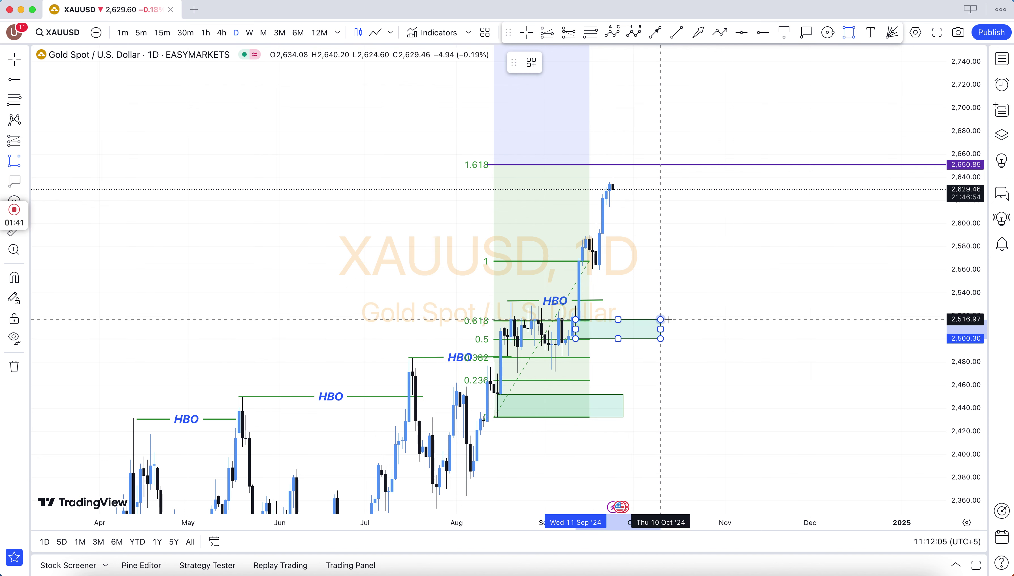
left_click(671, 319)
left_click(736, 283)
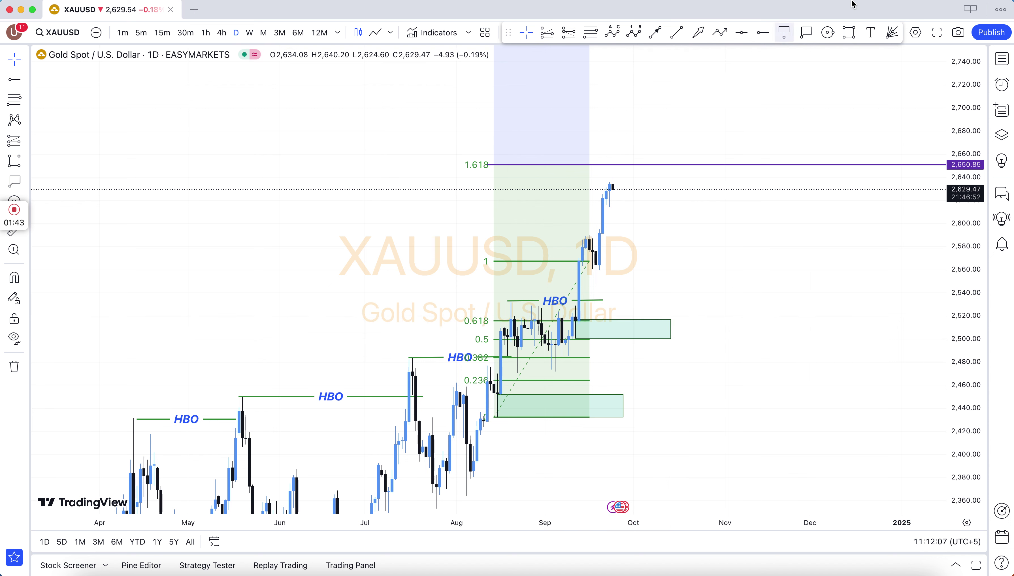
Draw a rectangle from the 18 September low to late October, spanning about 2,547 to 2,574.
left_click(854, 32)
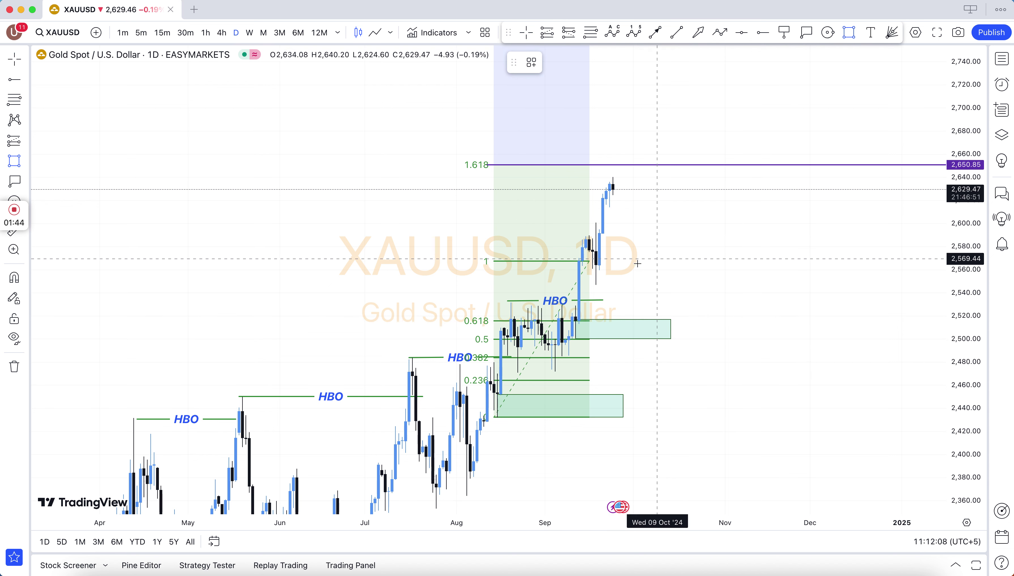
left_click(596, 285)
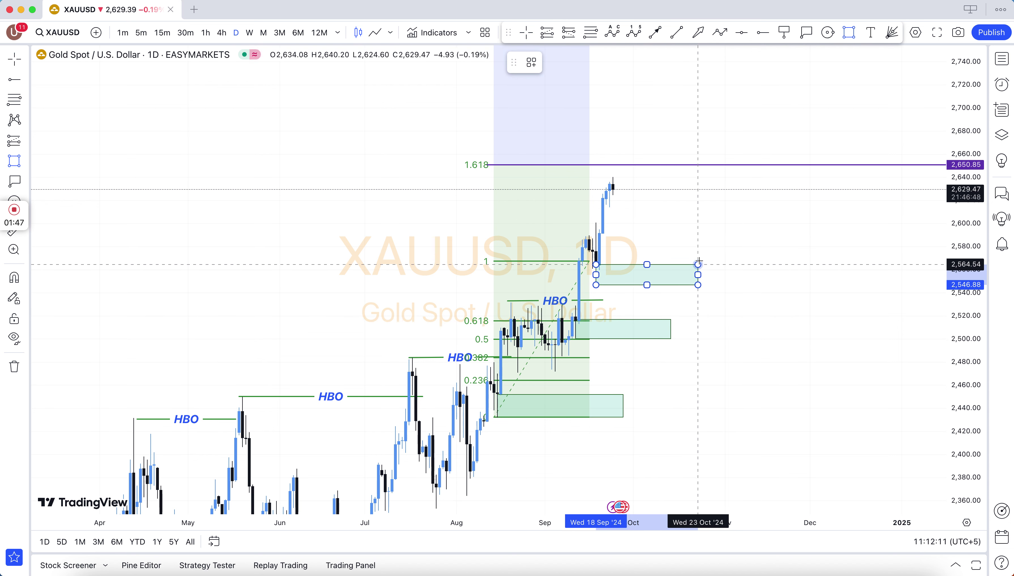
left_click(701, 252)
left_click(709, 223)
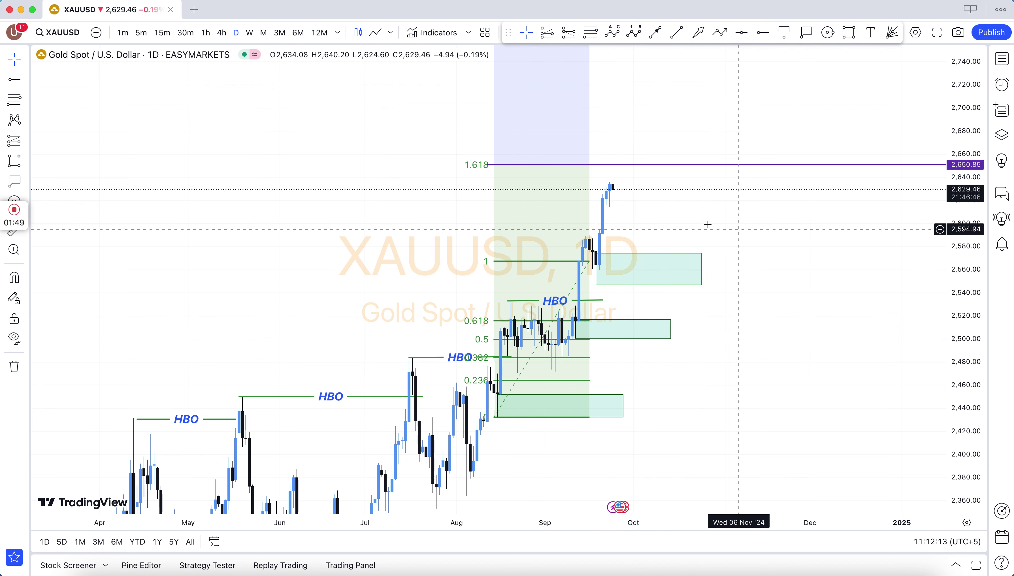
Switch the gold chart to the 4-hour timeframe.
left_click(216, 37)
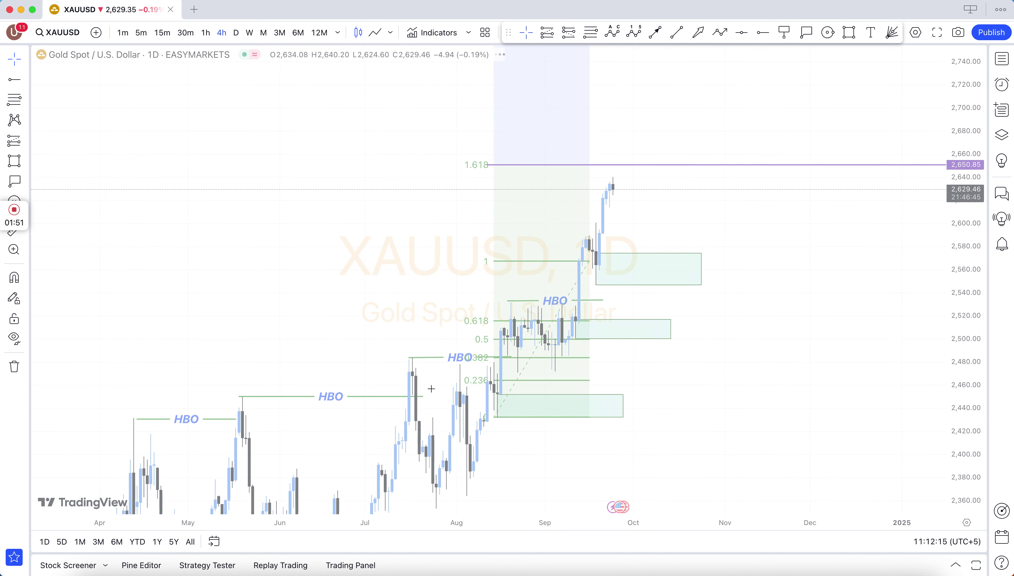
Lower the Fibonacci's upper anchor to about 2,553 and place a horizontal ray on its 1.618 level at 2,628.32.
left_click(539, 489)
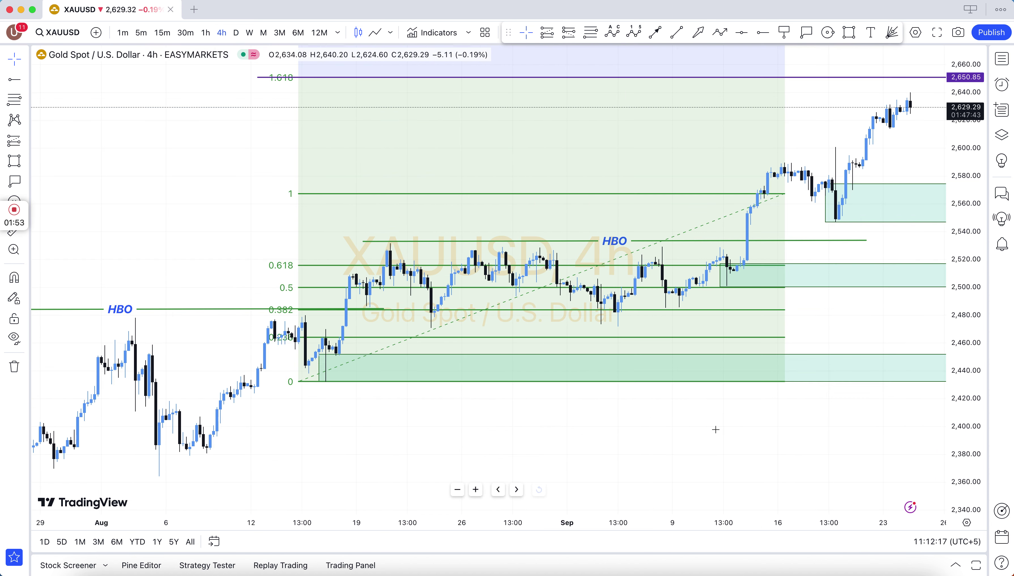
left_click_drag(785, 195, 766, 216)
left_click(823, 228)
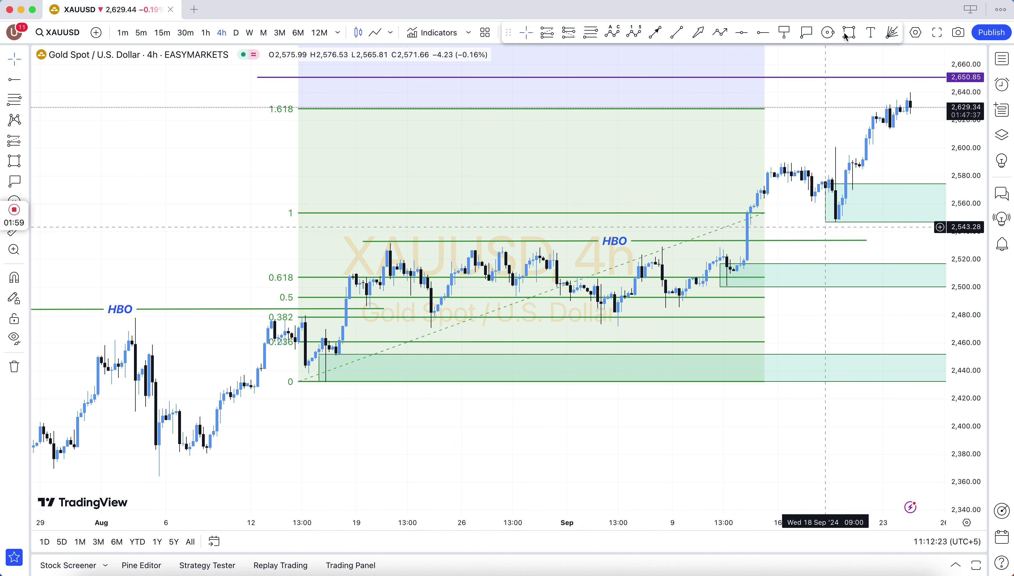
left_click(758, 35)
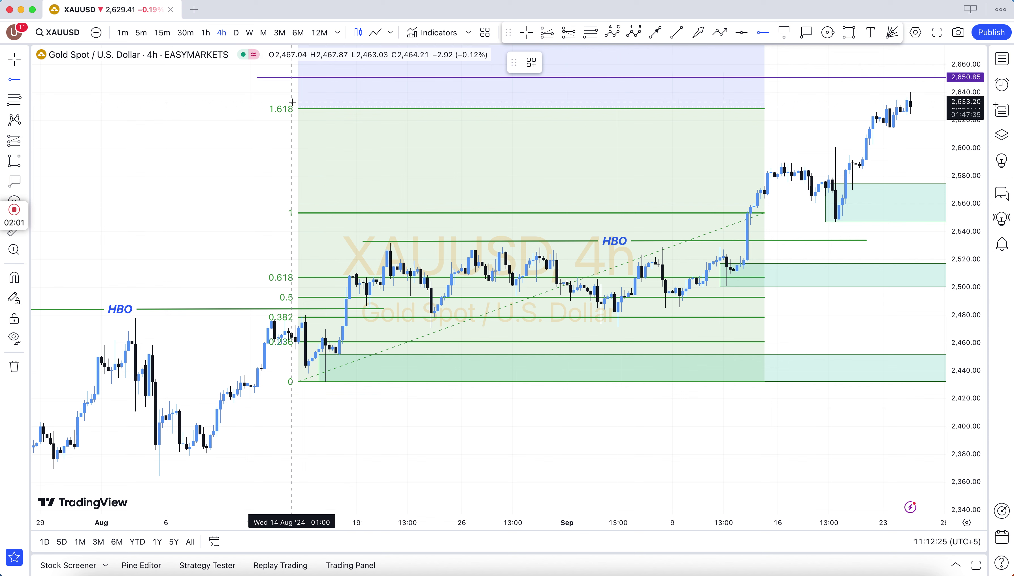
left_click(272, 108)
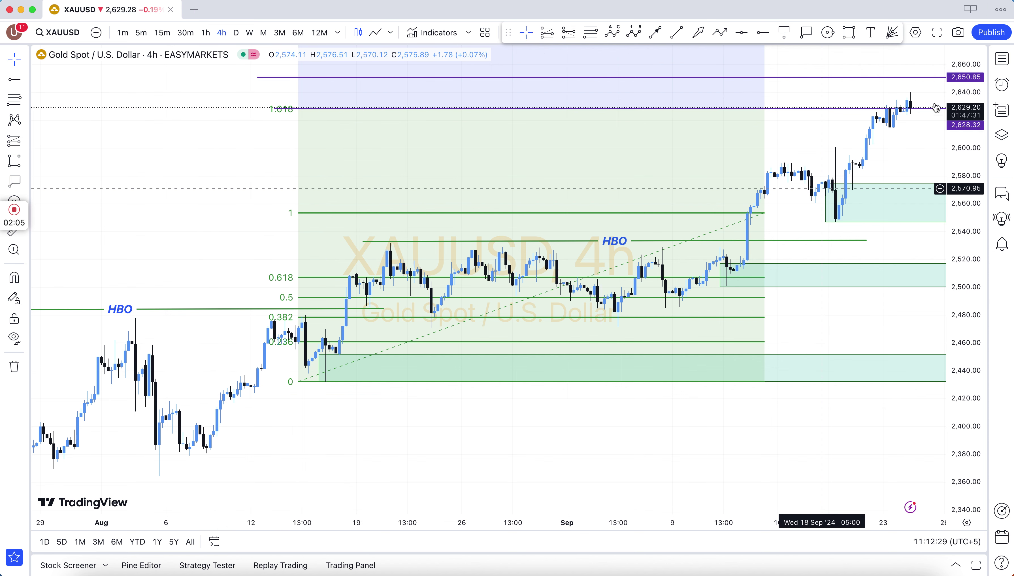
Move the August demand rectangle to run from 15 August to 27 September with its upper edge at about 2,449.
left_click_drag(865, 164, 604, 276)
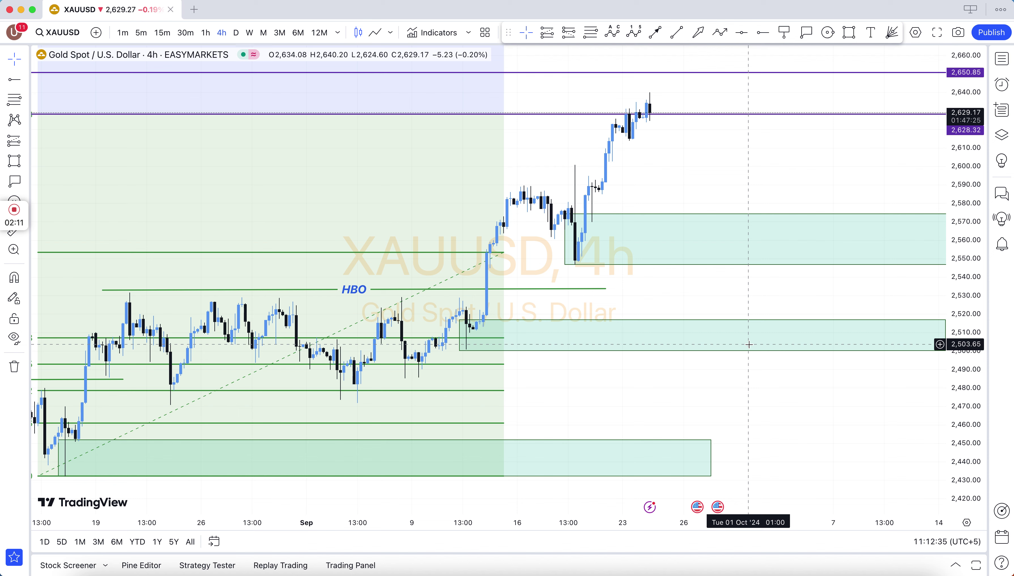
left_click_drag(968, 333, 968, 273)
scroll(659, 400, "down", 3)
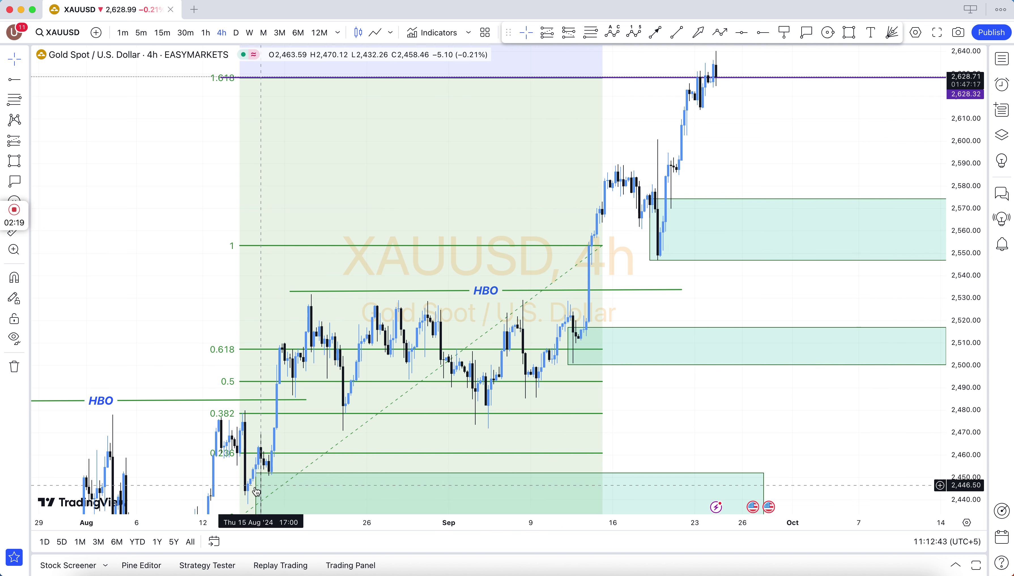
mouse_move(256, 492)
left_mouse_down()
mouse_move(256, 399)
mouse_move(250, 492)
left_mouse_up()
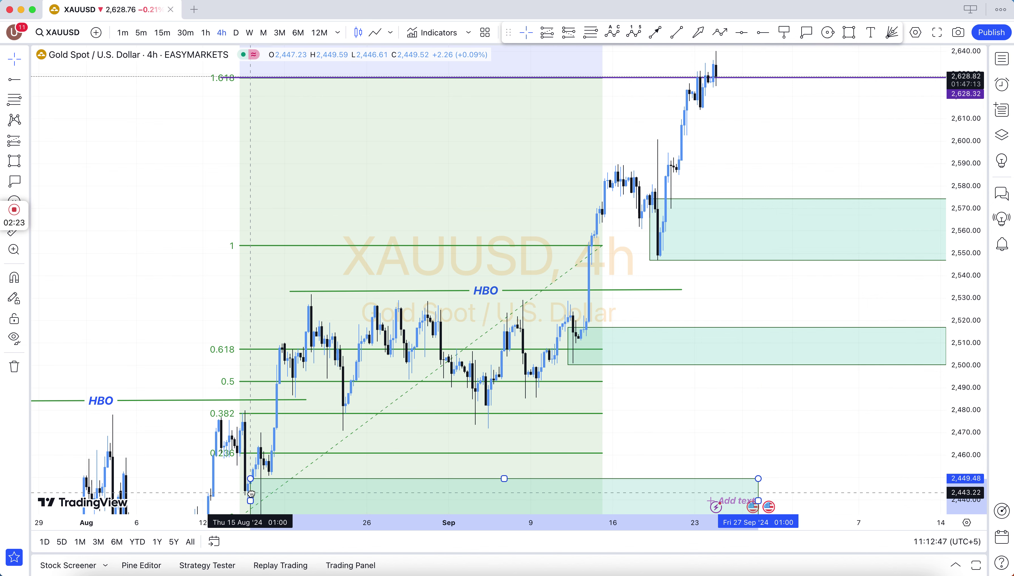
left_click(684, 409)
Move the Fibonacci's lower anchor to the swing low after 6 September at about 2,486.
scroll(699, 319, "up", 5)
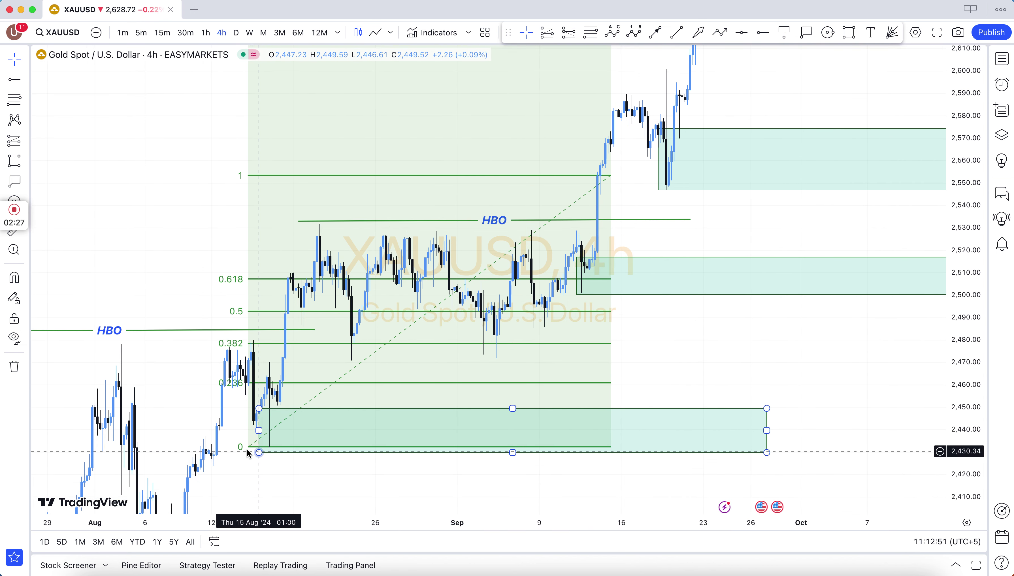
left_click_drag(249, 447, 533, 329)
left_click(679, 340)
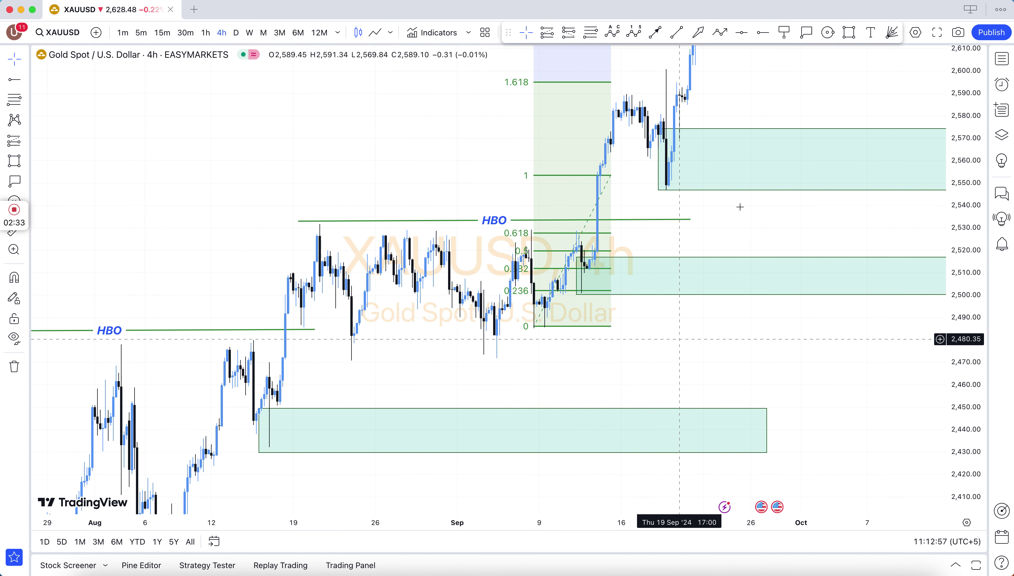
Draw a trend line along the Fibonacci's 1.618 level from 6 to 19 September at about 2,595.
left_click_drag(737, 207, 588, 364)
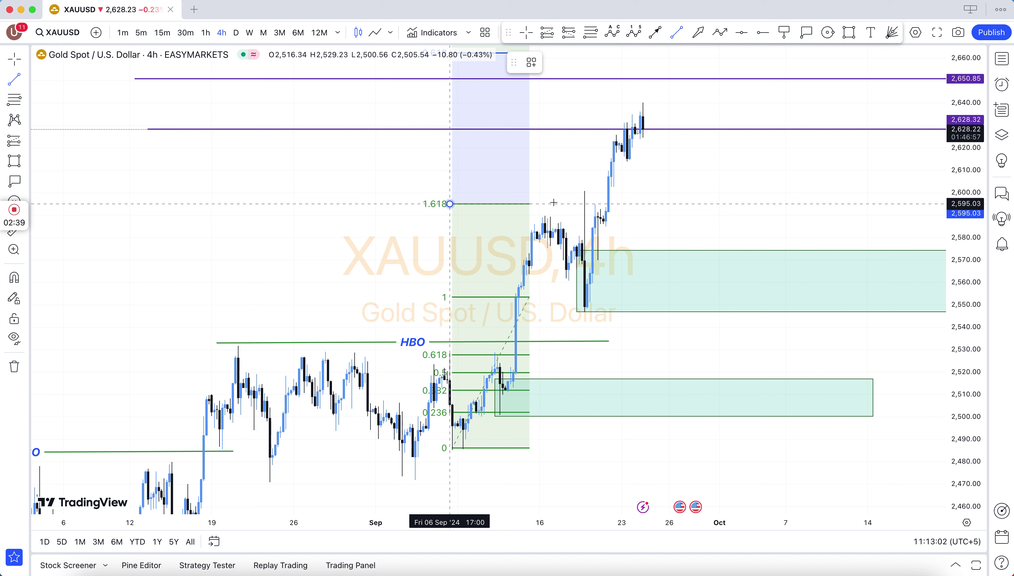
left_click(590, 204)
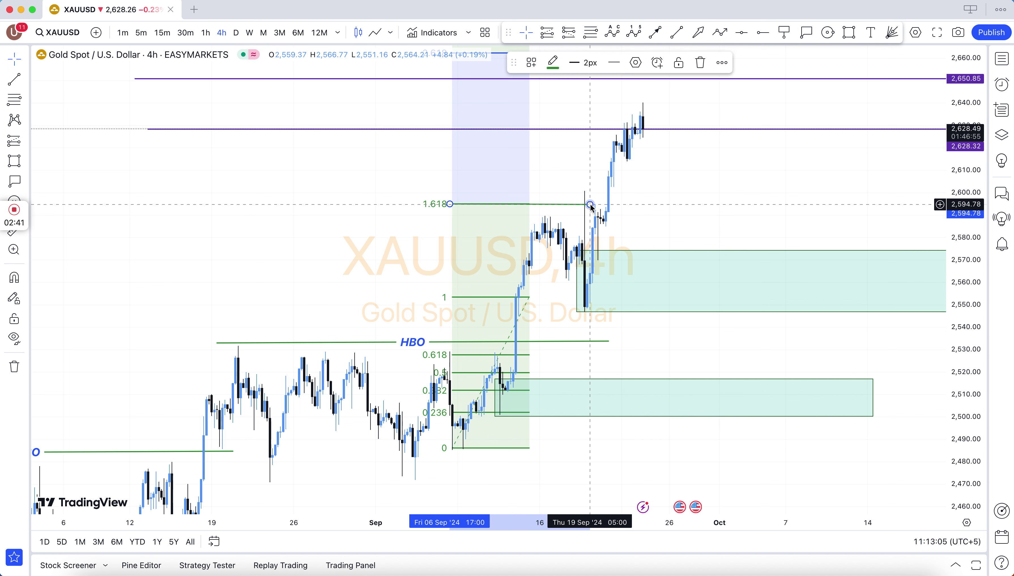
left_click(650, 199)
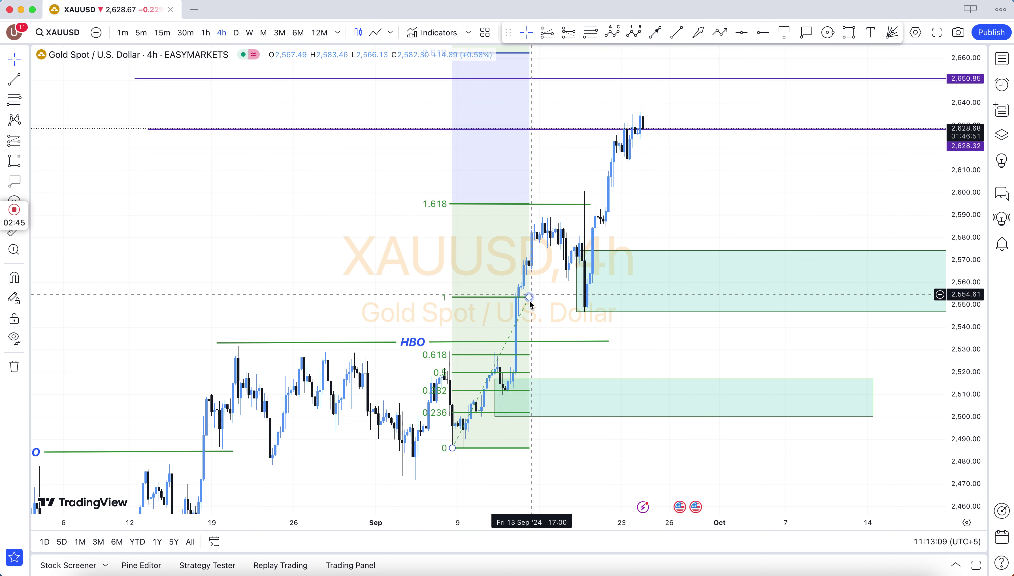
Re-anchor the Fibonacci from 16 September at 2,547.29 to 20 September at 2,606.90 and place a horizontal ray on its 1.618 level at 2,643.53.
left_click_drag(529, 297, 611, 177)
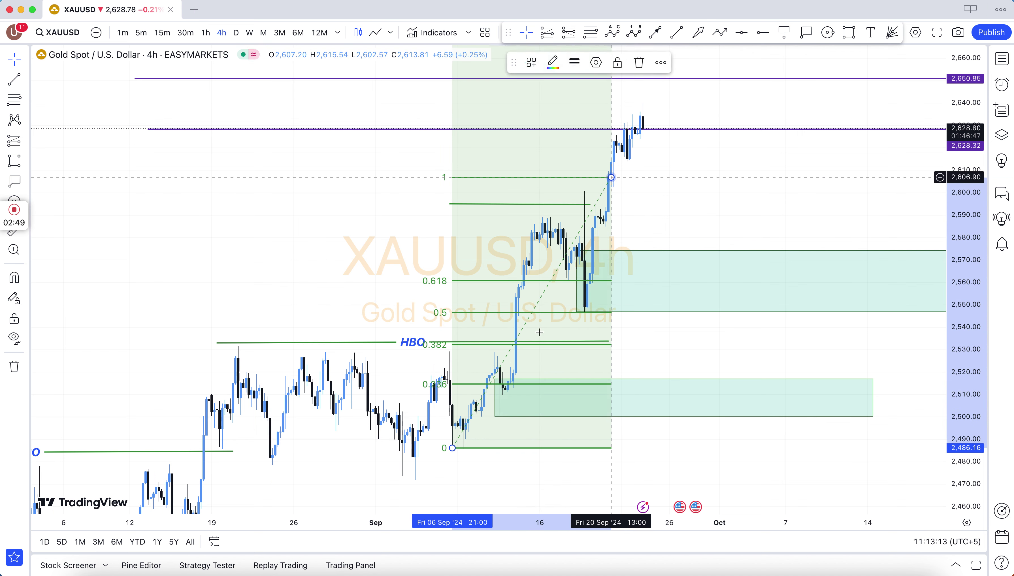
mouse_move(524, 331)
left_mouse_down()
mouse_move(557, 297)
mouse_move(554, 310)
left_mouse_up()
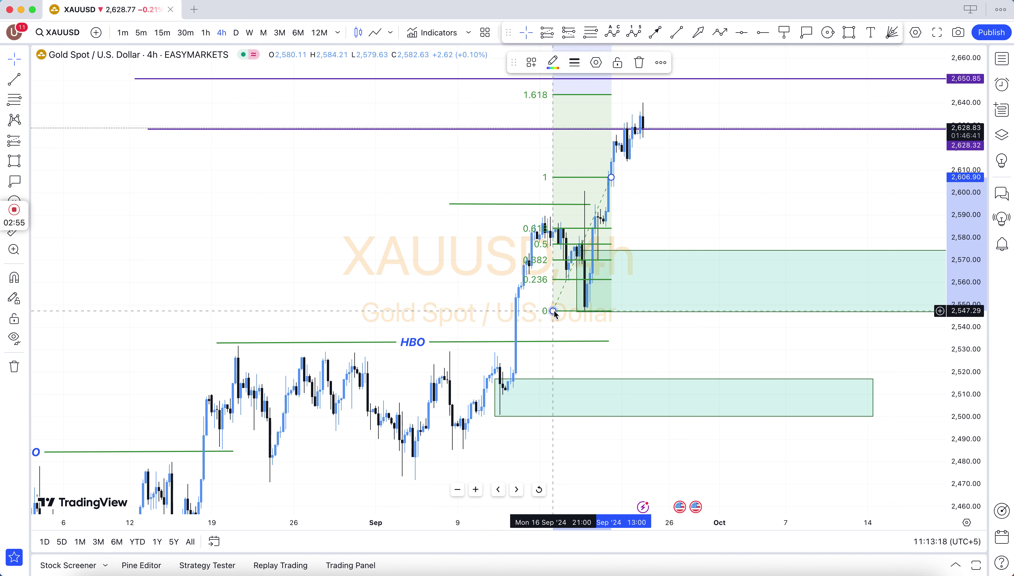
left_click(731, 178)
left_click(761, 35)
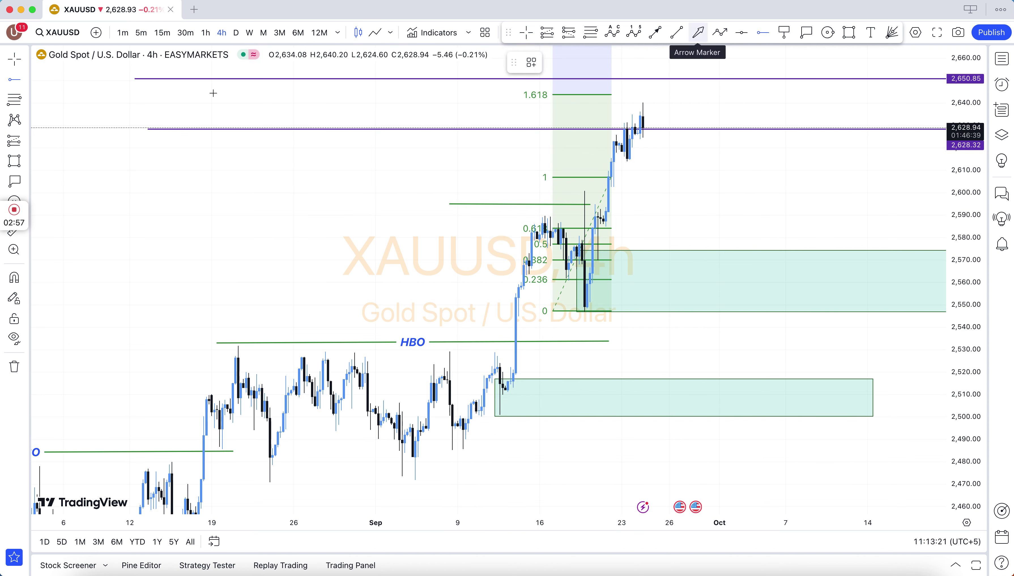
left_click(135, 95)
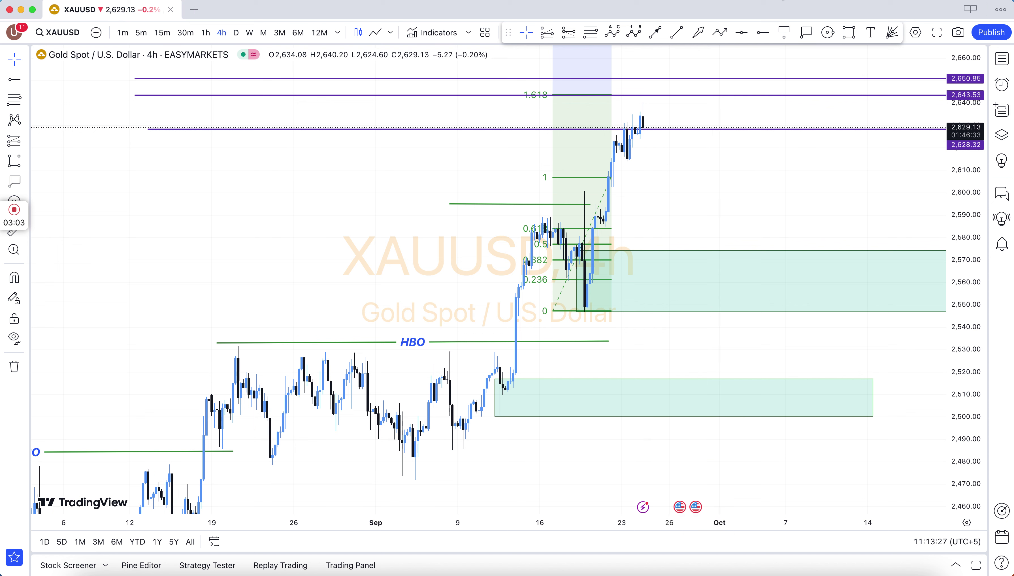
Extend the breakout line at about 2,595 forward to the start of October.
left_click_drag(590, 203, 620, 316)
left_click(780, 202)
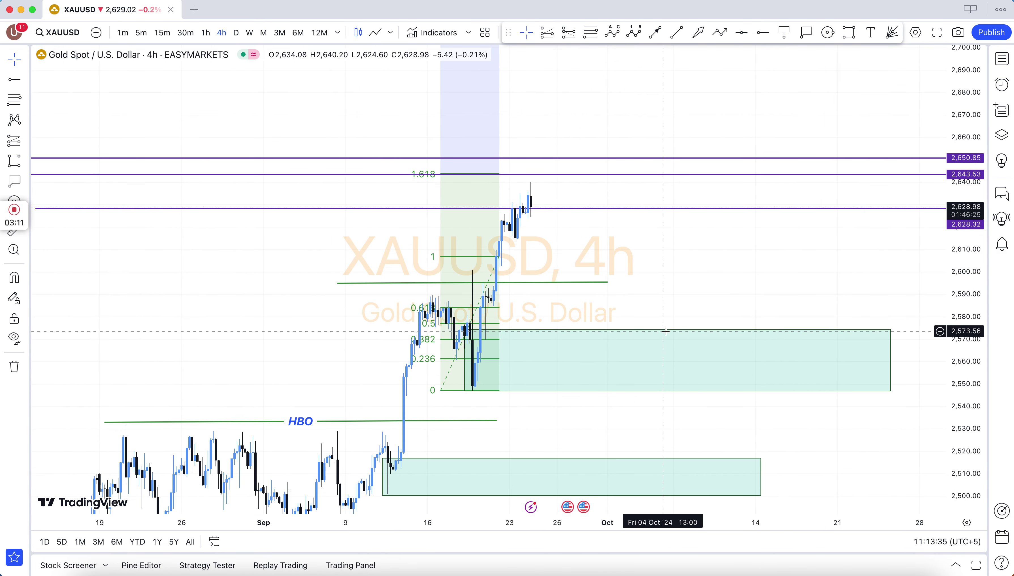
Shrink the 18 September demand rectangle to an upper edge at 2,562.44 and an end date of 8 October.
left_click_drag(677, 330, 677, 356)
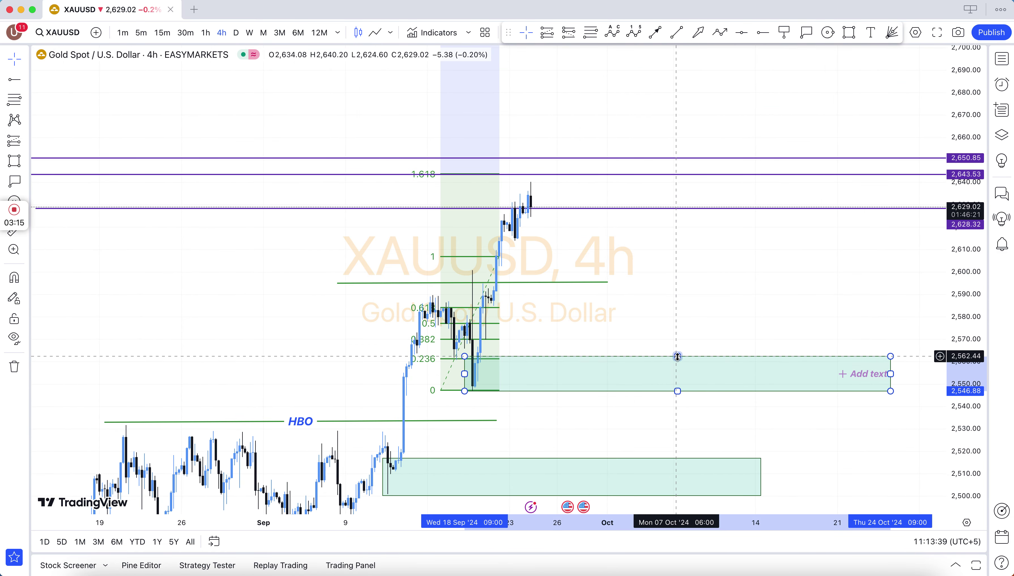
left_click(719, 310)
left_click_drag(891, 373, 689, 374)
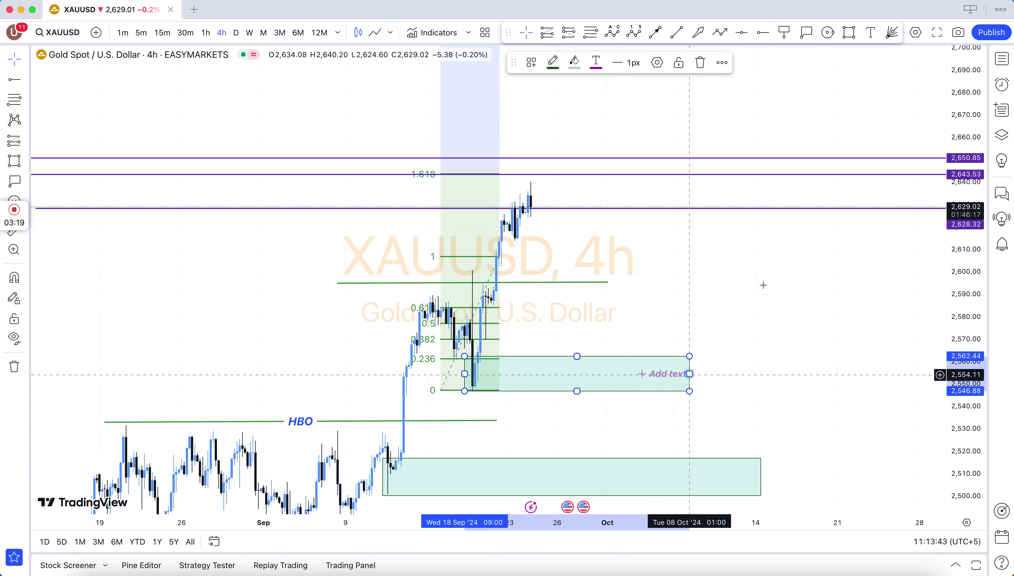
Switch the gold chart to the 1-hour timeframe.
left_click(200, 34)
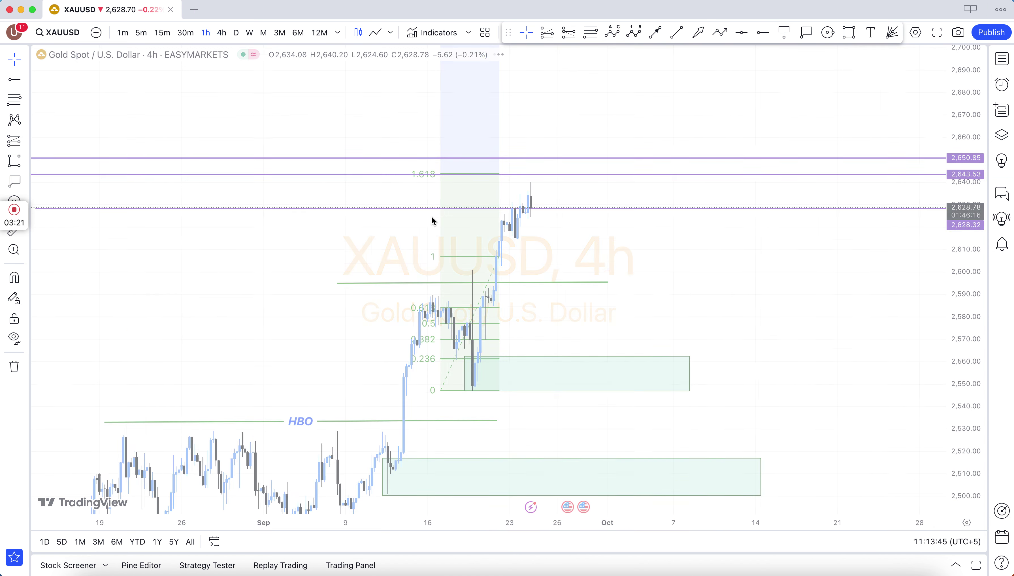
left_click_drag(963, 312, 703, 237)
left_click_drag(719, 281, 684, 265)
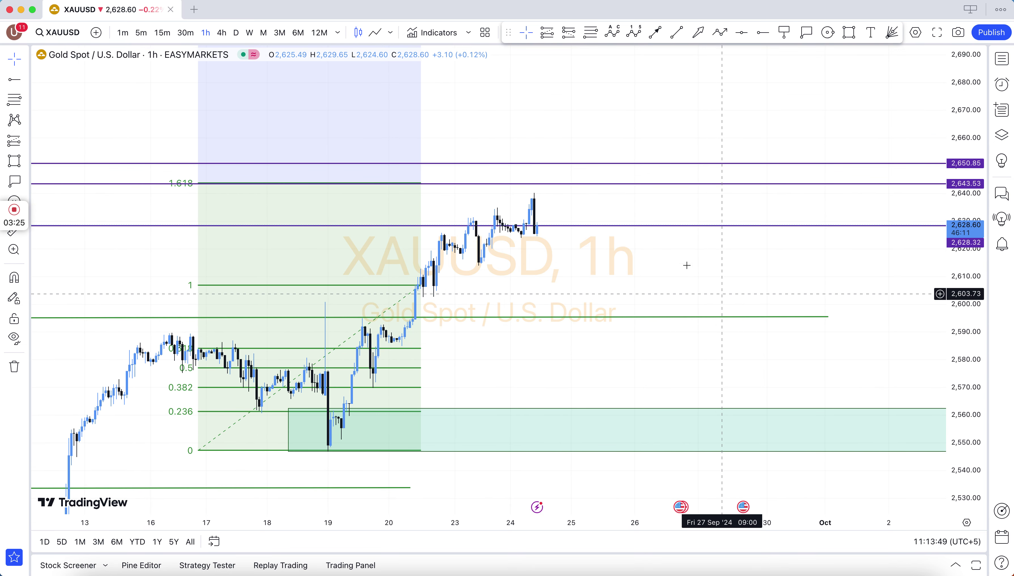
scroll(657, 237, "down", 3)
scroll(657, 238, "down", 3)
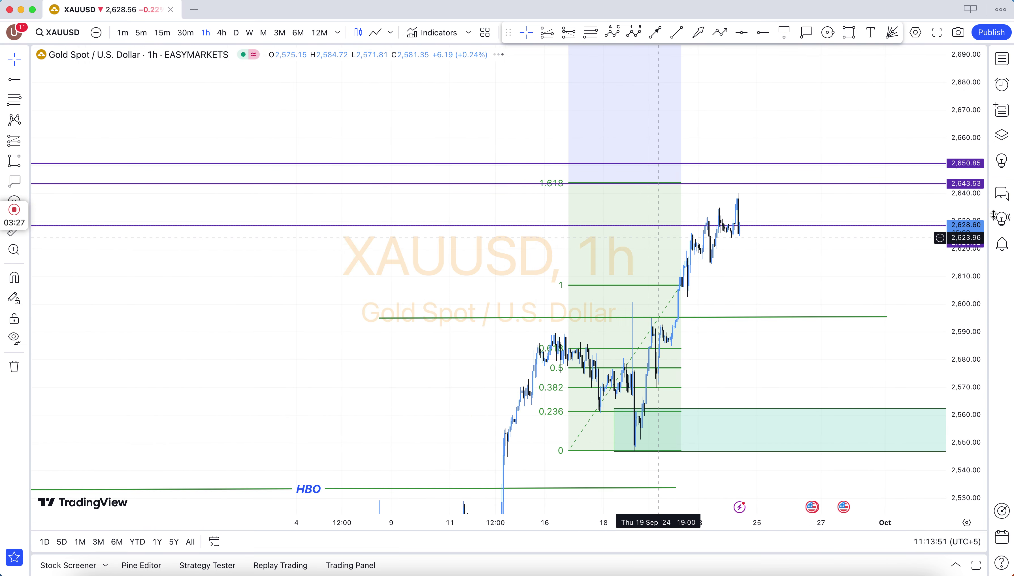
Draw a rising trend line from 9 September at about 2,483 to 30 September at about 2,605, labelled "TREND UP".
double_click(971, 401)
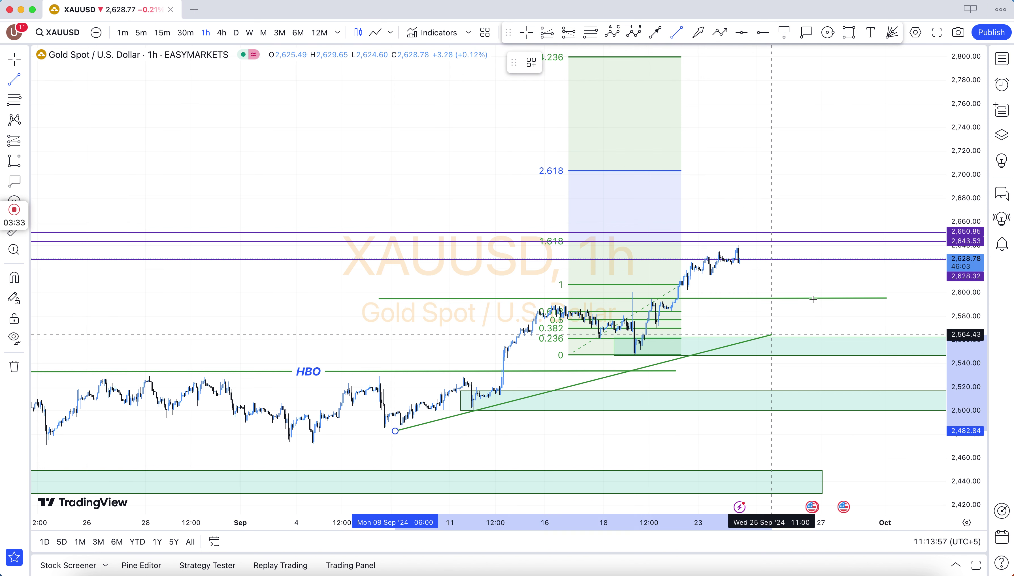
left_click(855, 287)
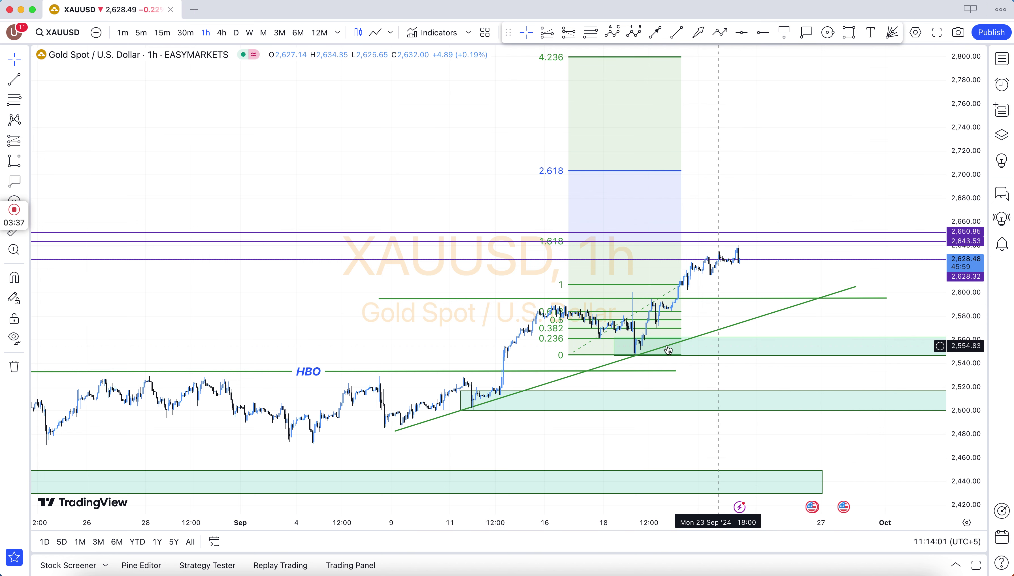
left_click(648, 351)
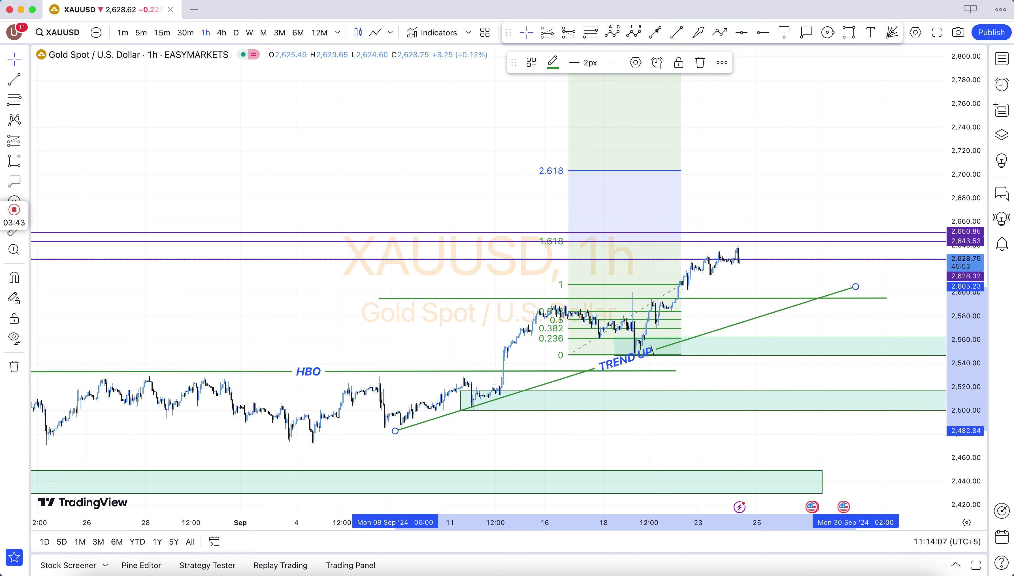
key("Escape")
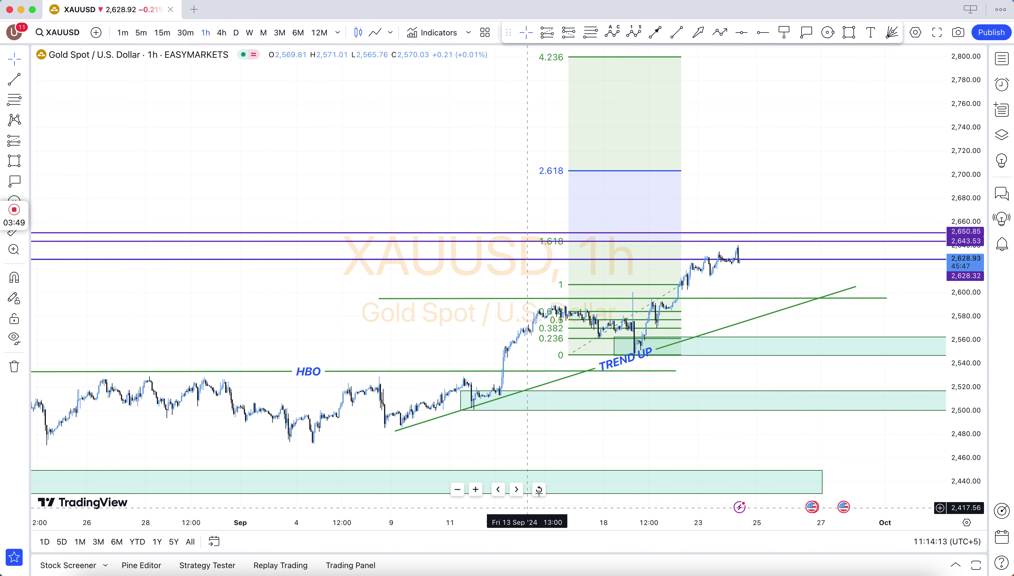
Draw a rectangle around the 2,595 breakout line from 16 to 26 September, spanning about 2,589 to 2,604.
left_click(538, 489)
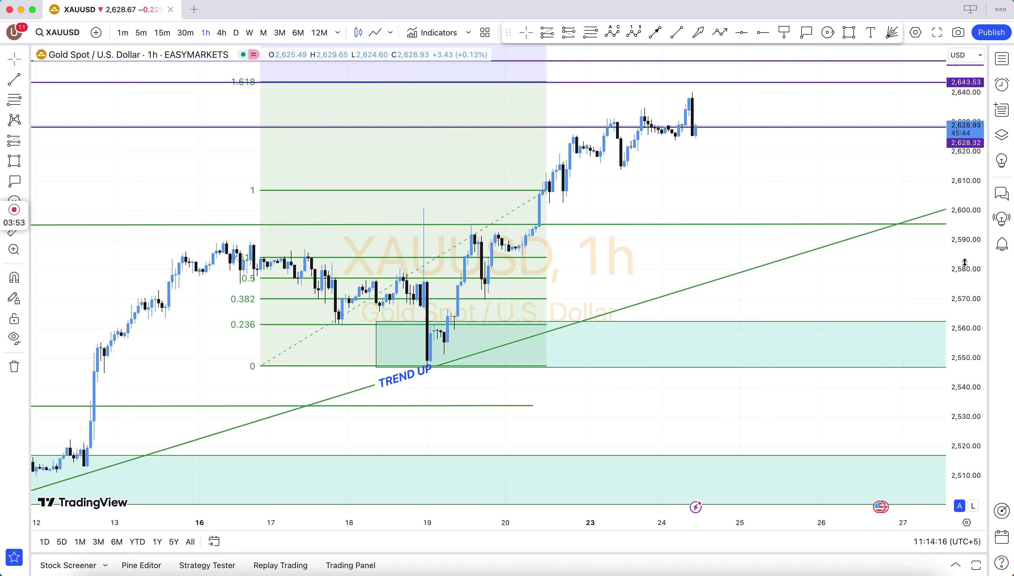
left_click_drag(964, 262, 794, 343)
scroll(794, 343, "down", 5)
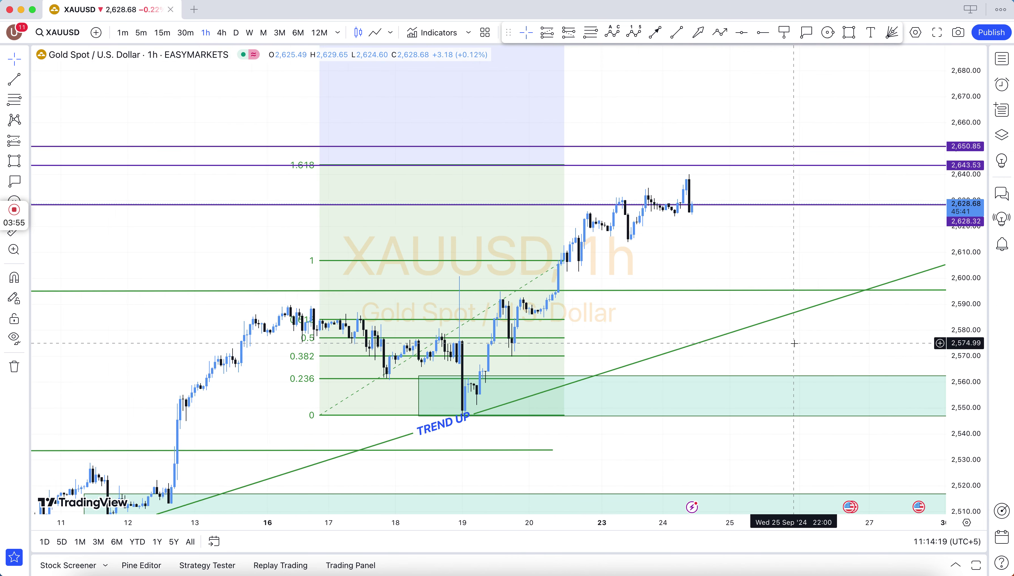
left_click_drag(648, 319, 611, 318)
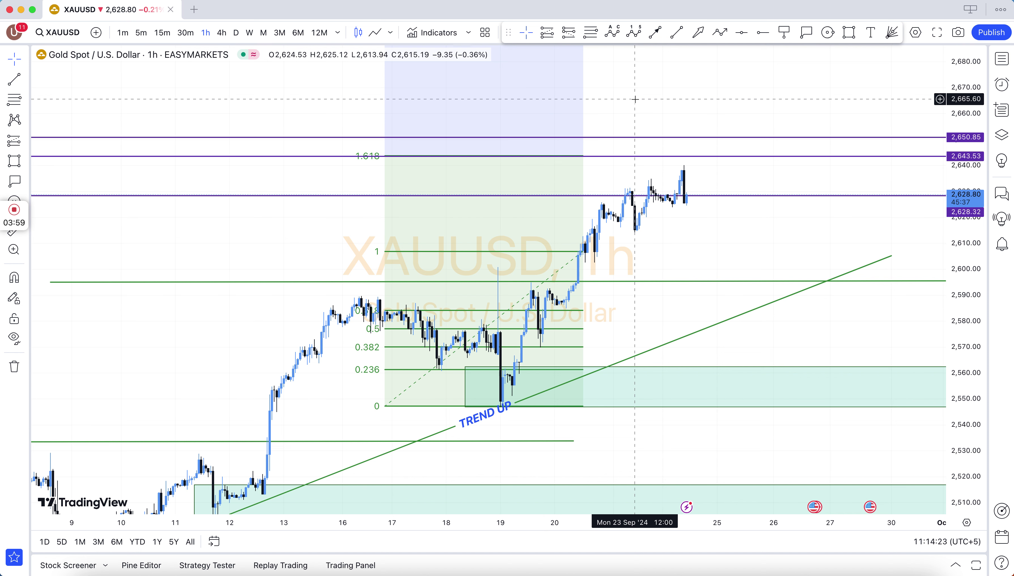
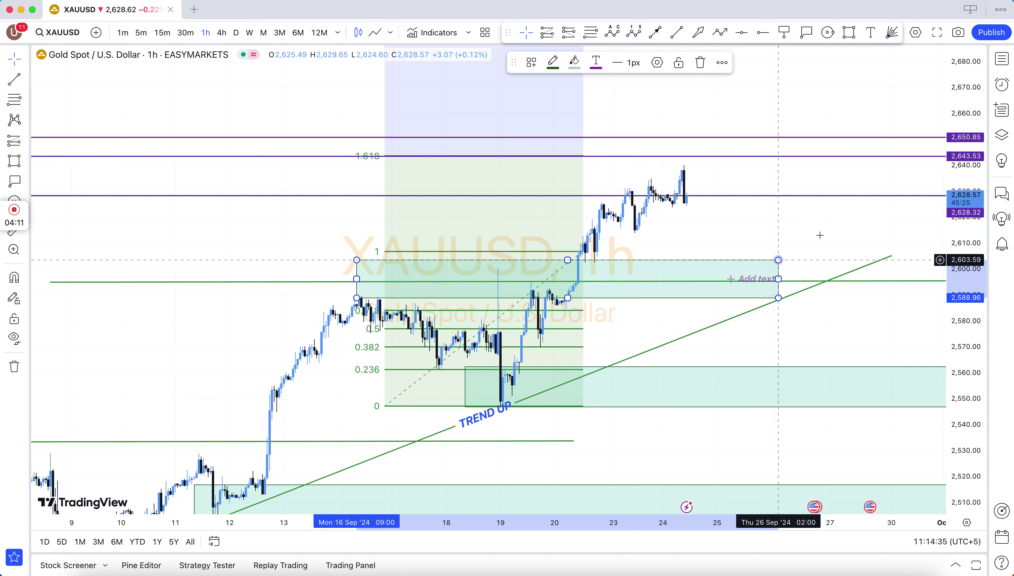
left_click(819, 233)
Add the text label "SNR , DEMAND , FVG , BE" inside the rectangle around the 2,595 breakout line.
left_click(869, 32)
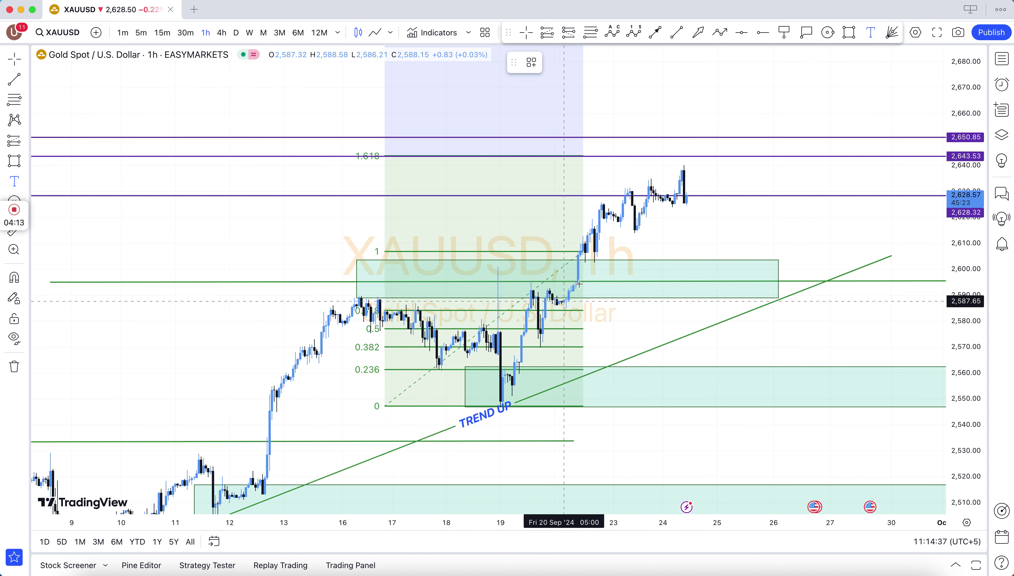
left_click(590, 284)
type("S")
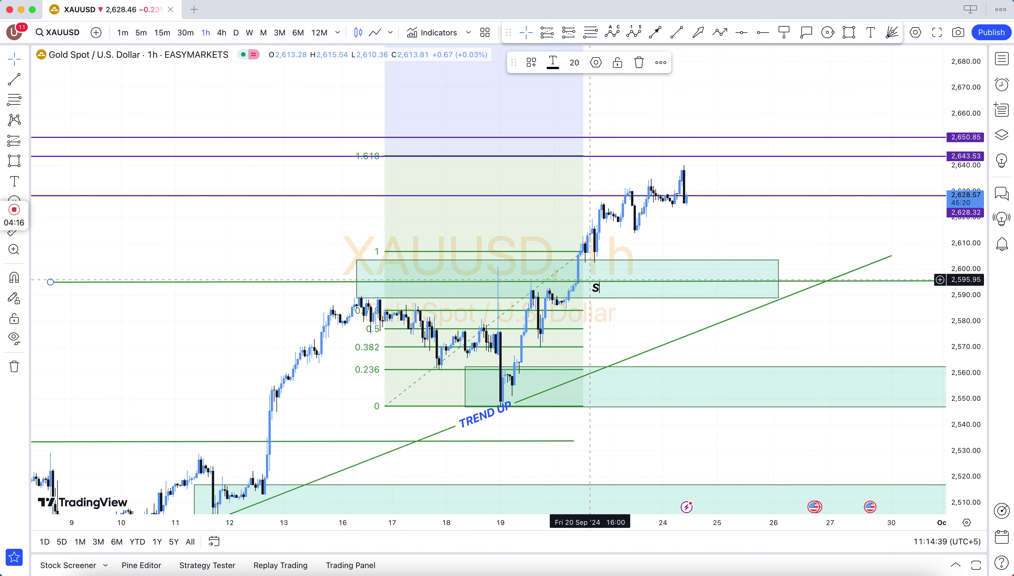
type("NR , DEMAN")
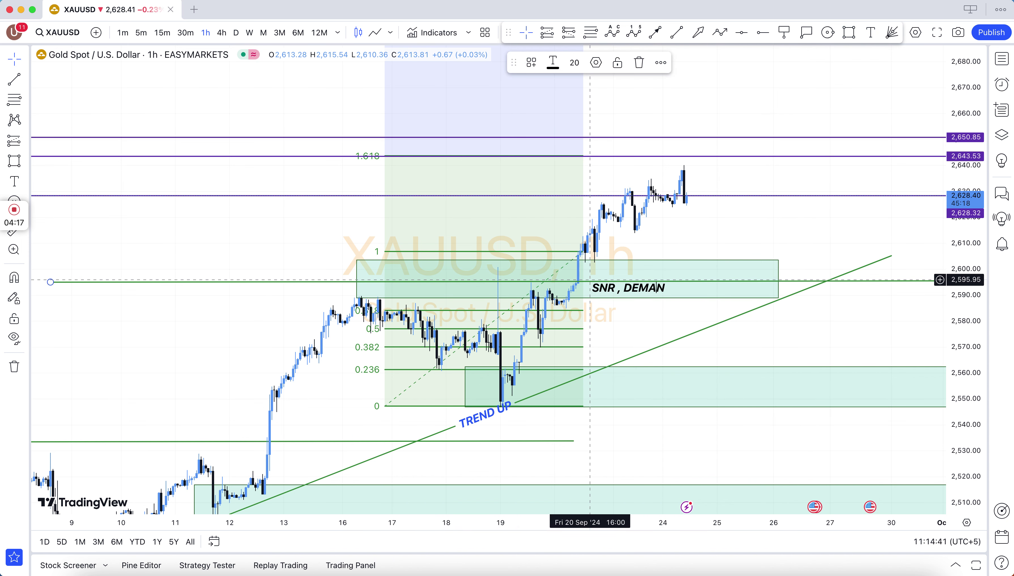
type("D , FVG")
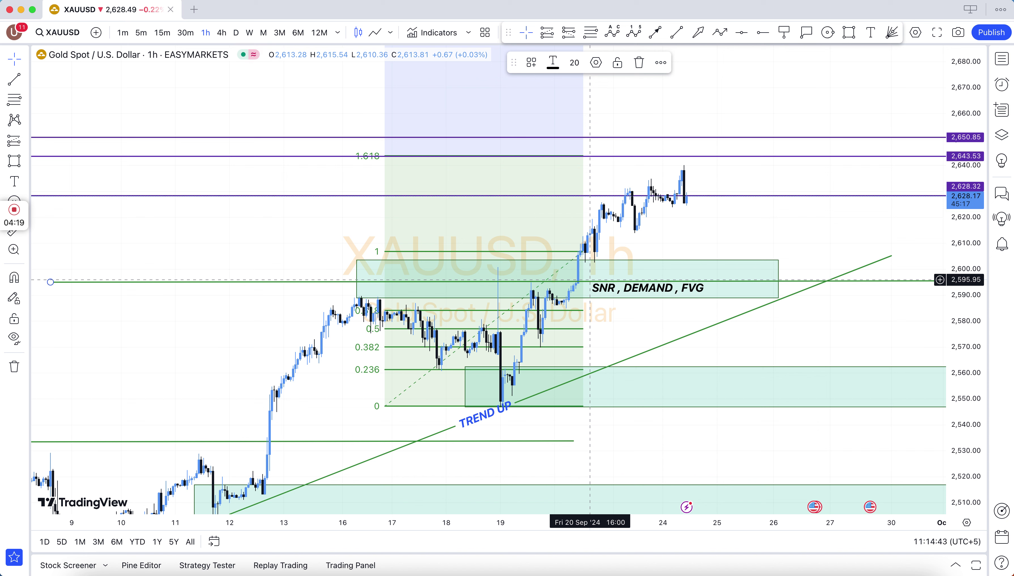
type(" , BE")
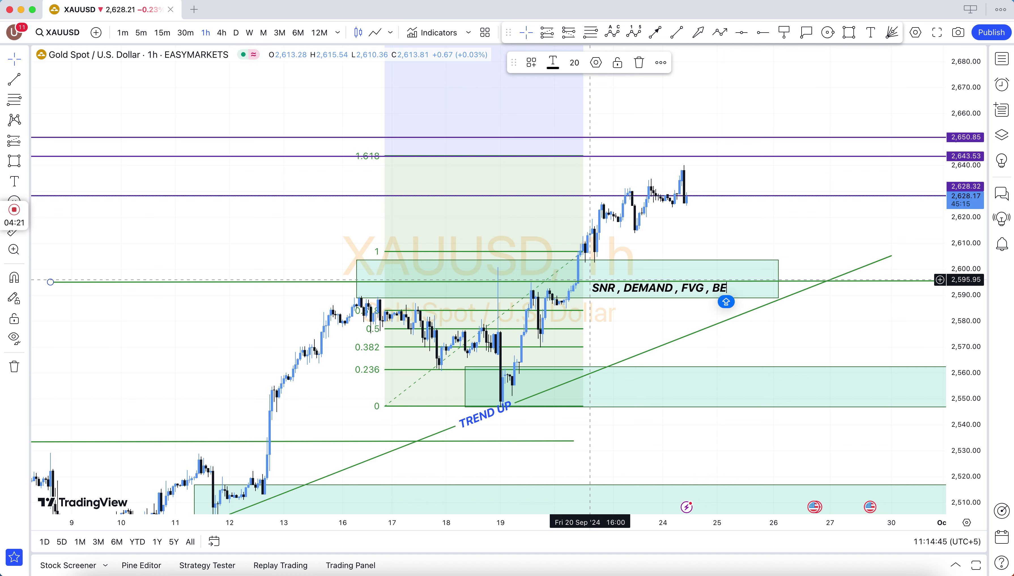
left_click(835, 217)
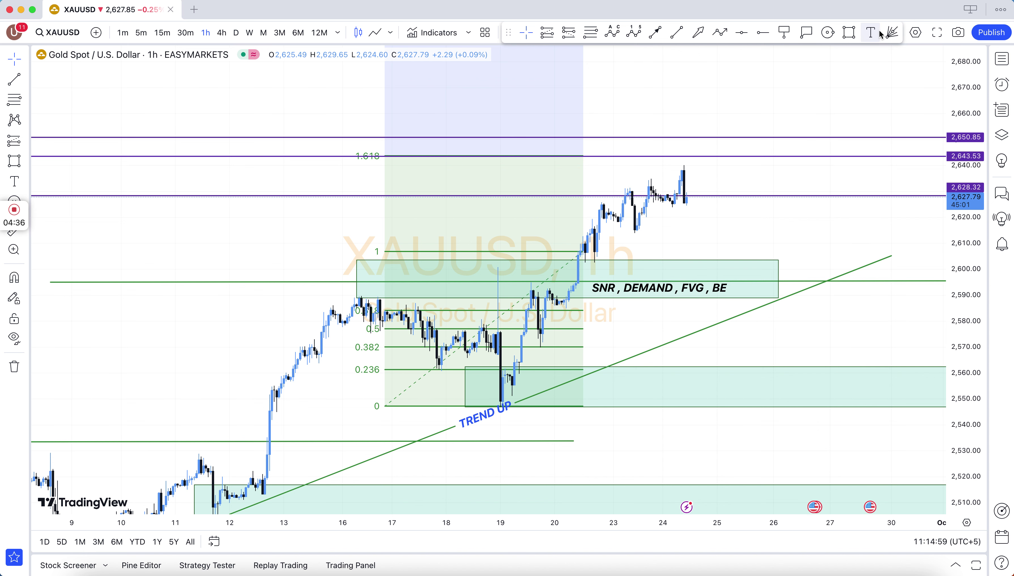
Draw a zigzag path from about 2,626 on 24 September through peaks near 2,649, 2,654 and 2,638 down to about 2,585 on 26 September.
left_click(720, 34)
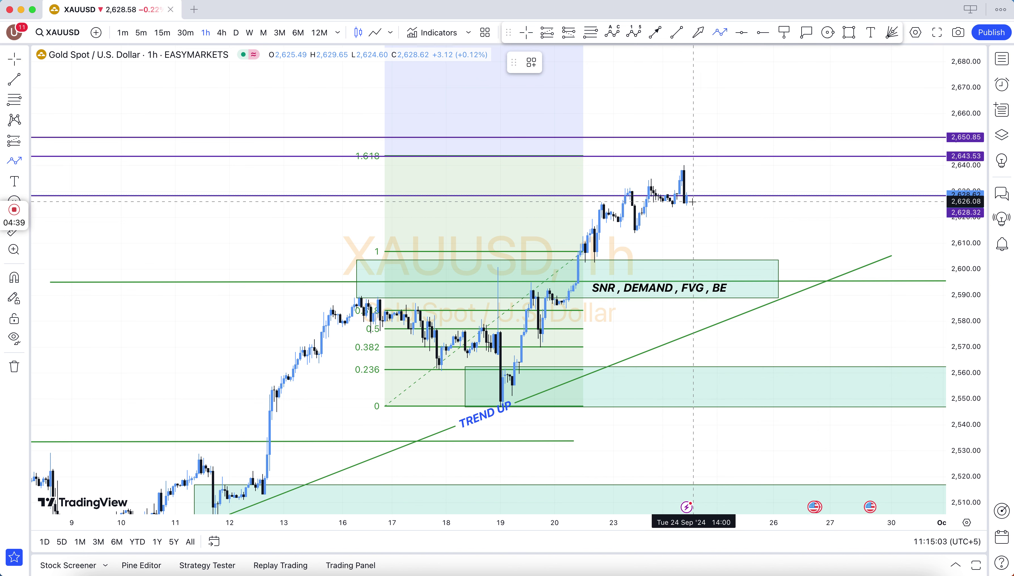
left_click(700, 141)
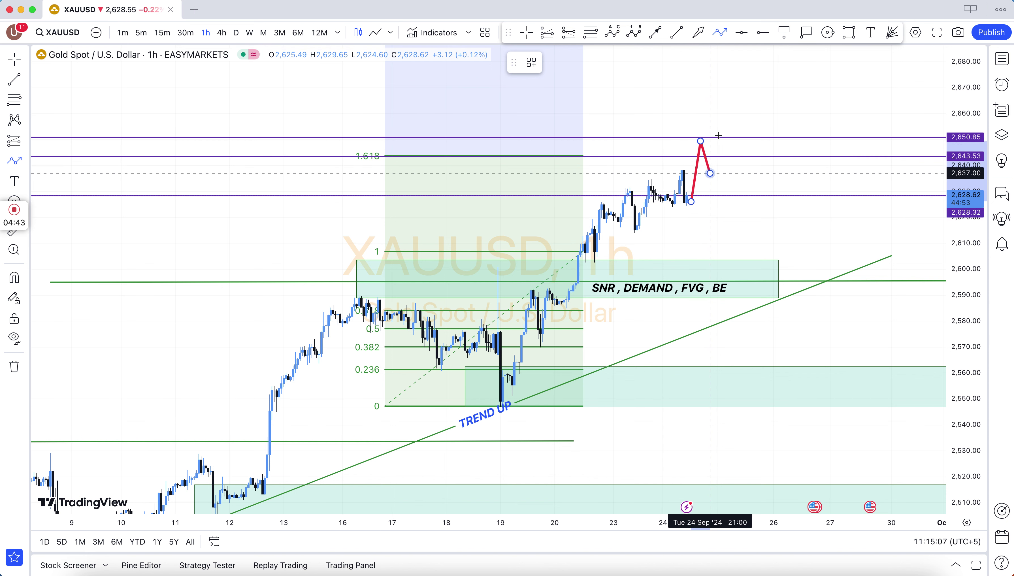
left_click(709, 173)
left_click(719, 128)
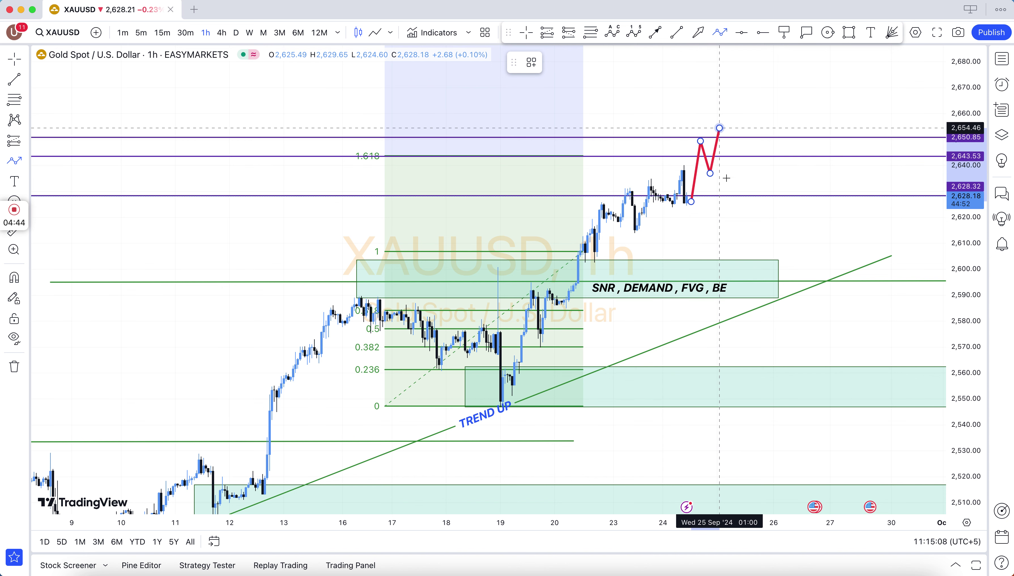
left_click(730, 236)
left_click(747, 169)
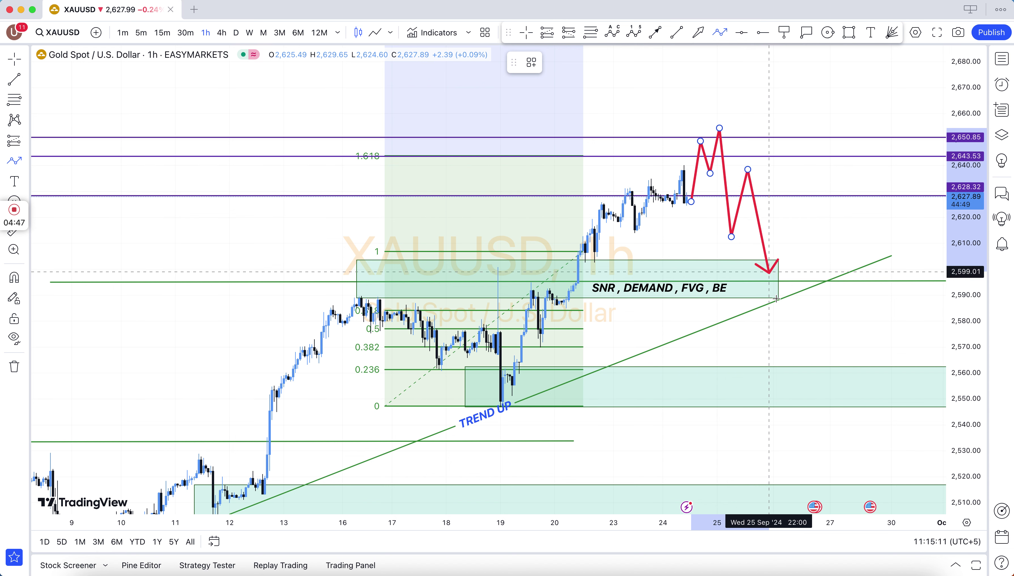
double_click(778, 307)
left_click(866, 322)
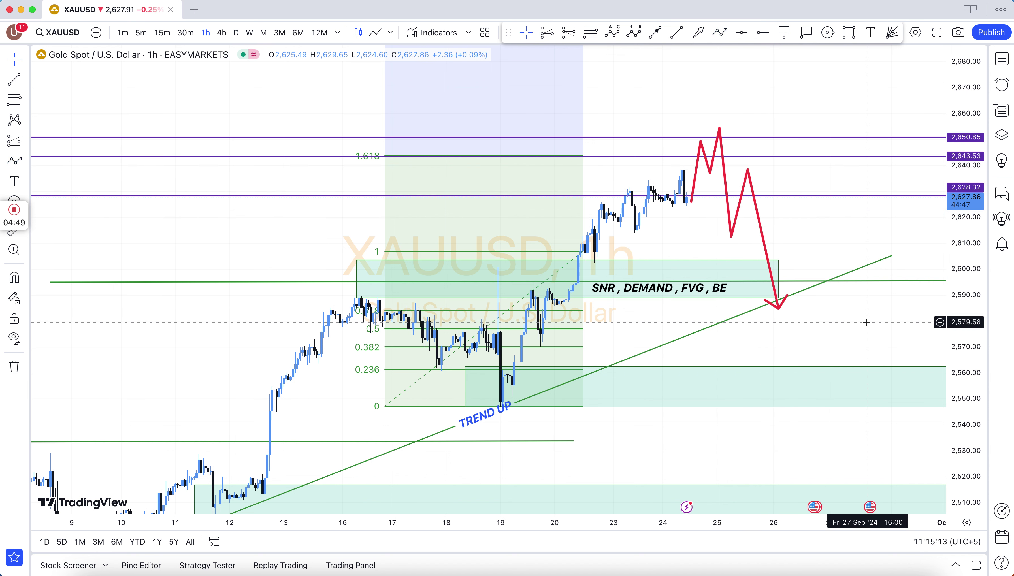
Draw two arrow markers from the path's end, one rising from about 2,593 to 2,668, one falling from about 2,582 to 2,523.
left_click(699, 32)
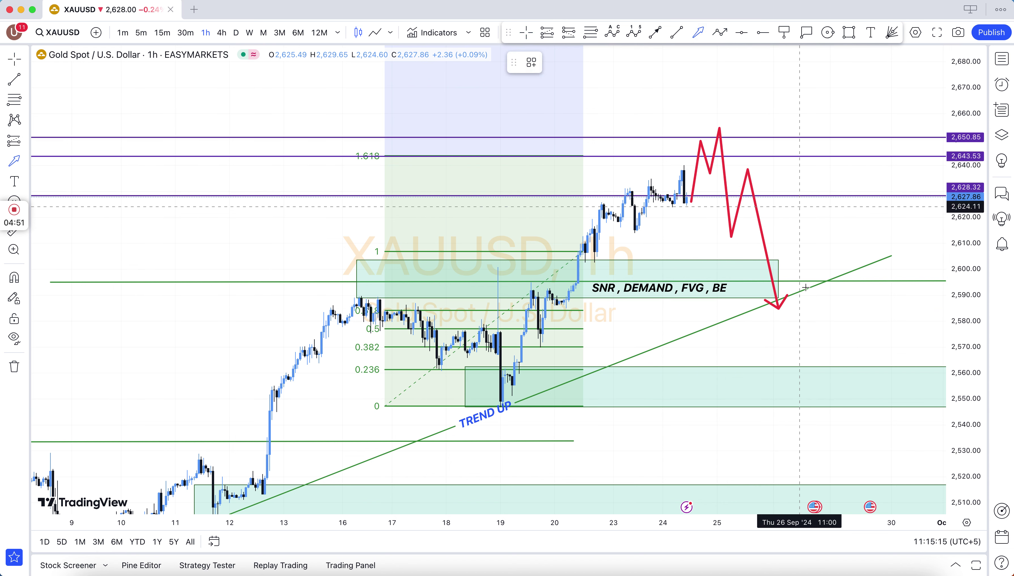
left_click(839, 92)
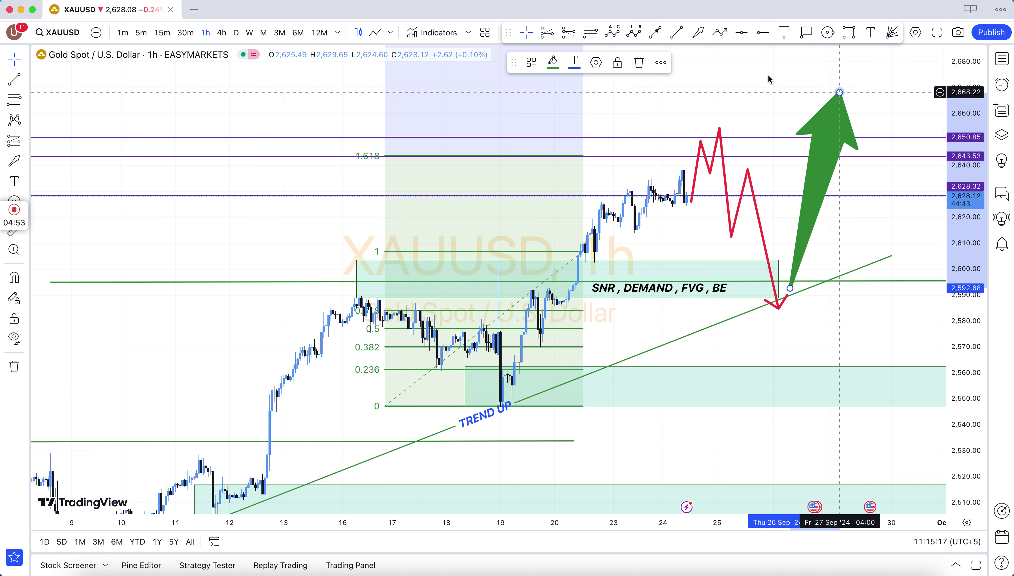
left_click(783, 316)
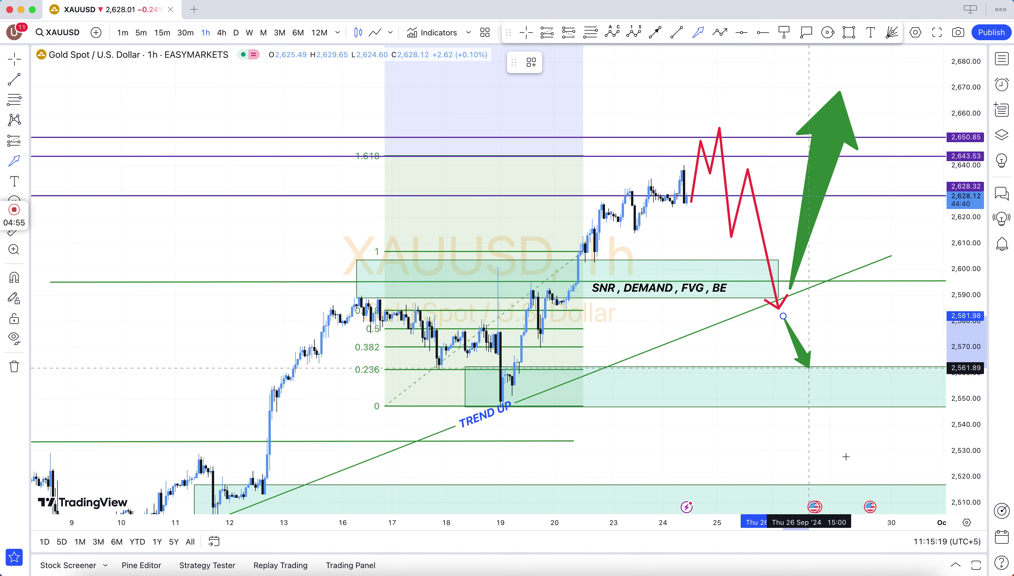
left_click(855, 470)
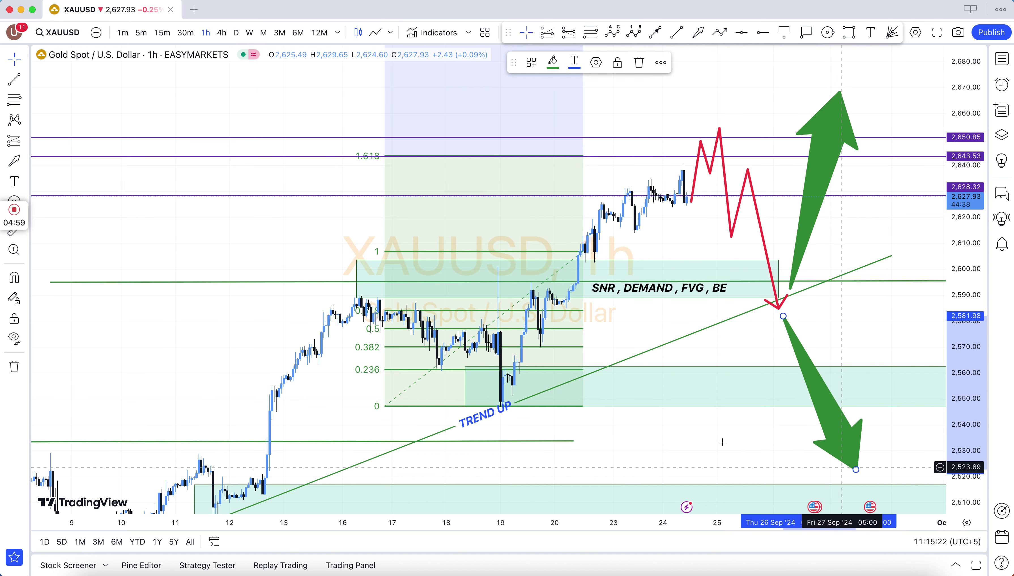
Place price callouts on the three purple horizontal lines at 2,651.62, 2,643.33 and 2,629.14.
left_click(806, 32)
left_click(765, 135)
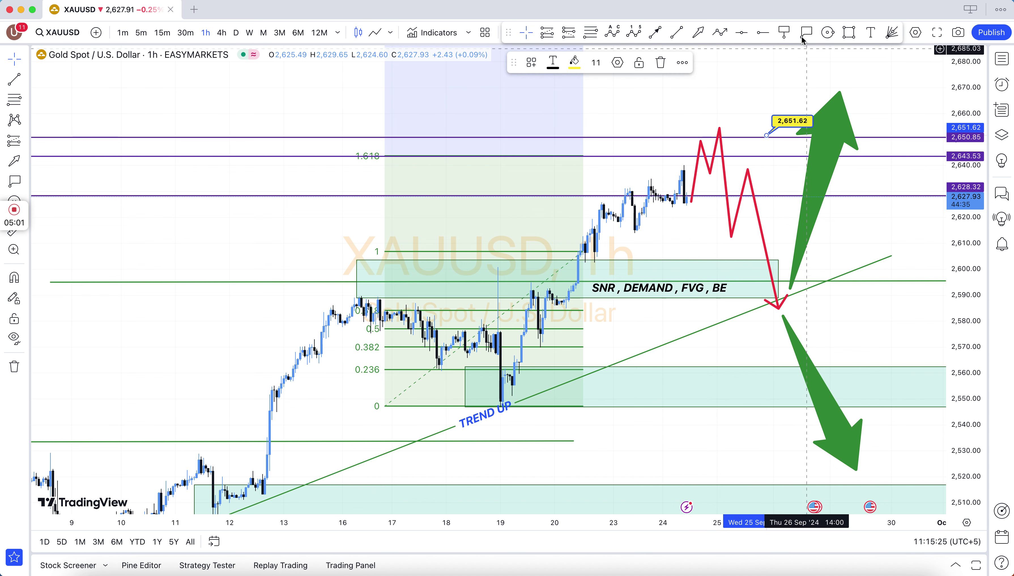
left_click(767, 157)
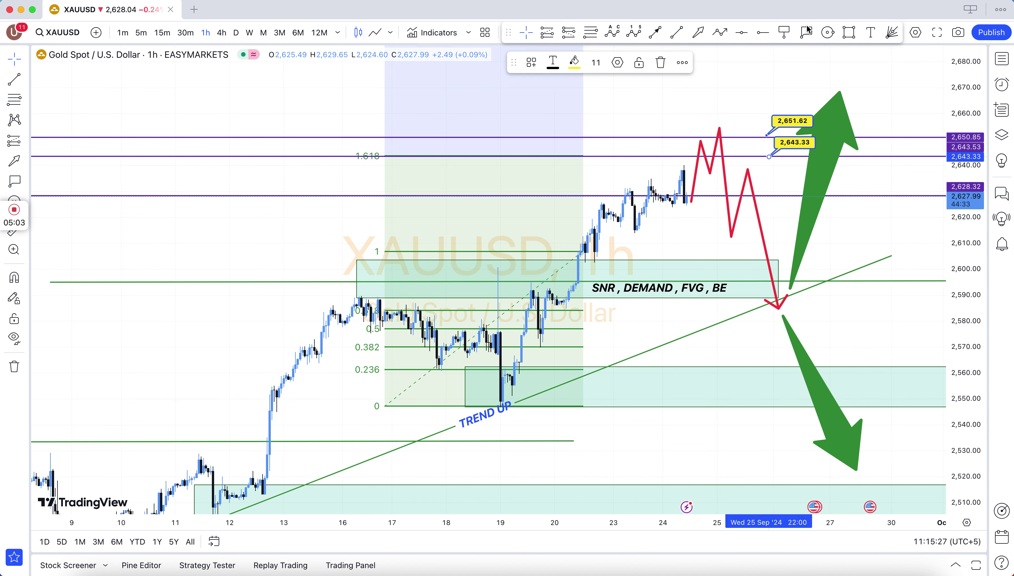
left_click(771, 193)
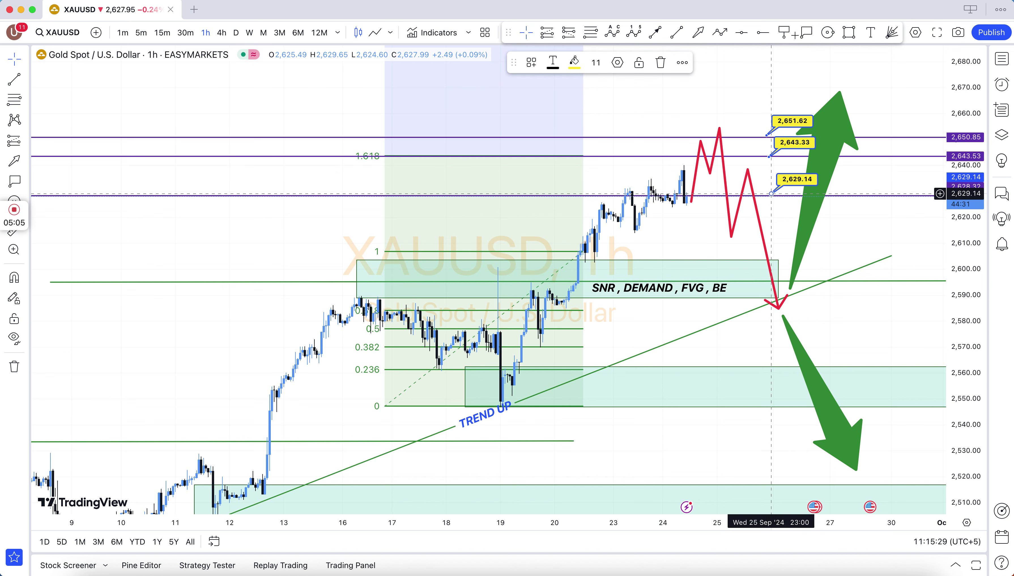
Place price callouts on the upper and lower edges of the two nearest demand rectangles, at 2,604.03, 2,589.40, 2,562.55 and 2,546.17.
left_click(780, 258)
left_click(806, 33)
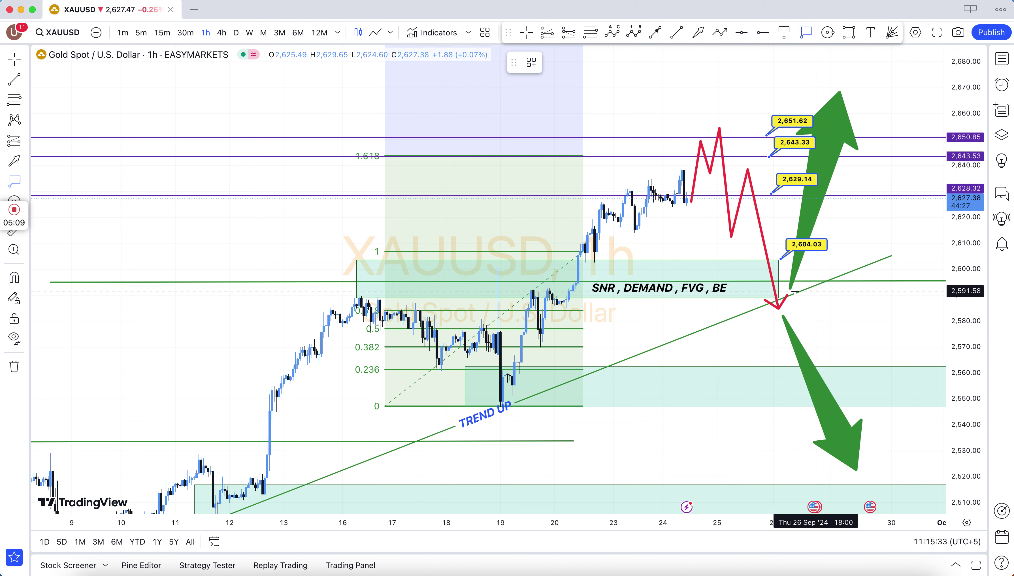
left_click(778, 298)
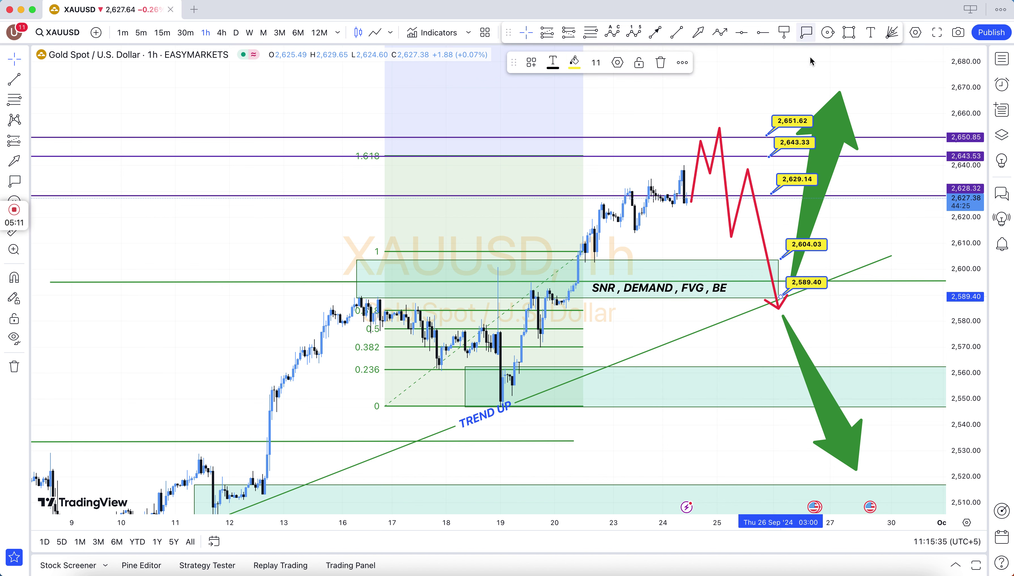
left_click(806, 33)
left_click(853, 366)
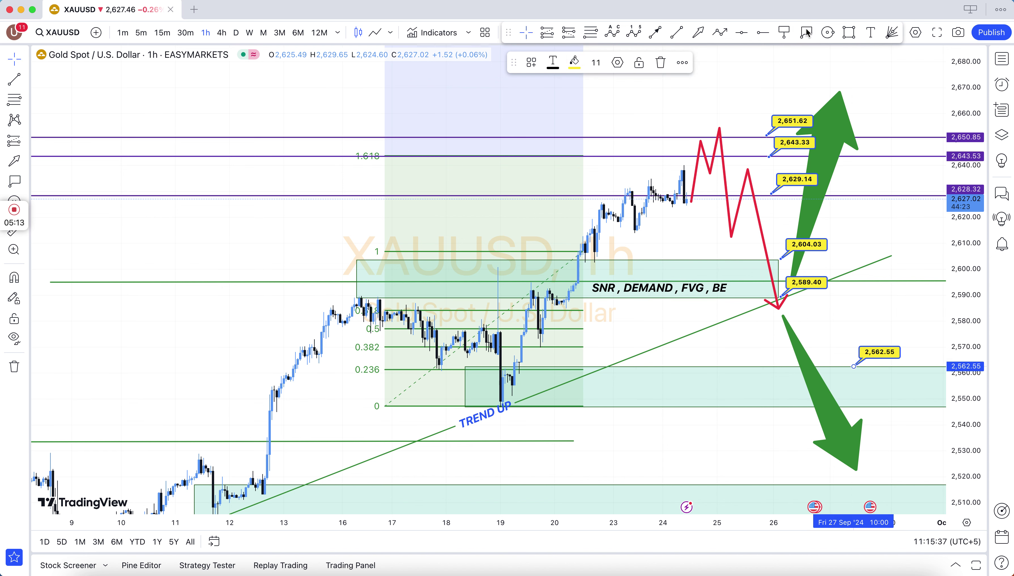
left_click(853, 407)
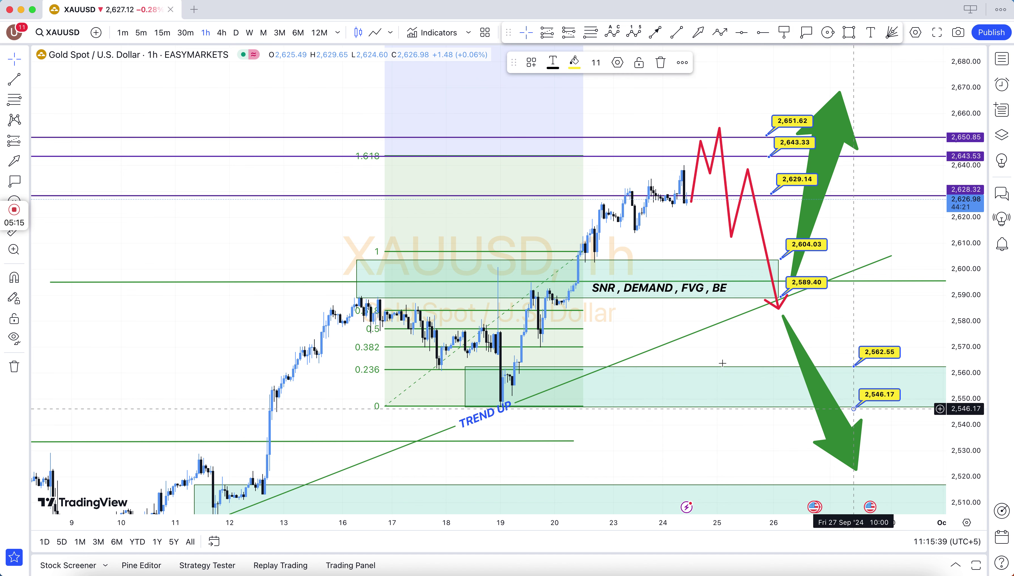